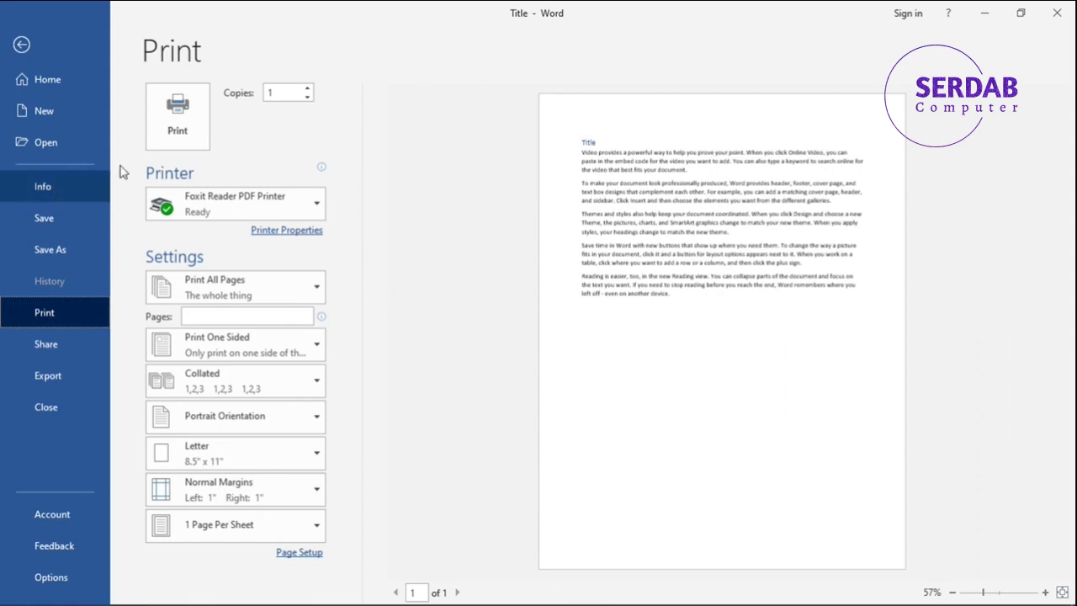
Raise the number of copies and bring it back to 1.
mouse_move(236, 174)
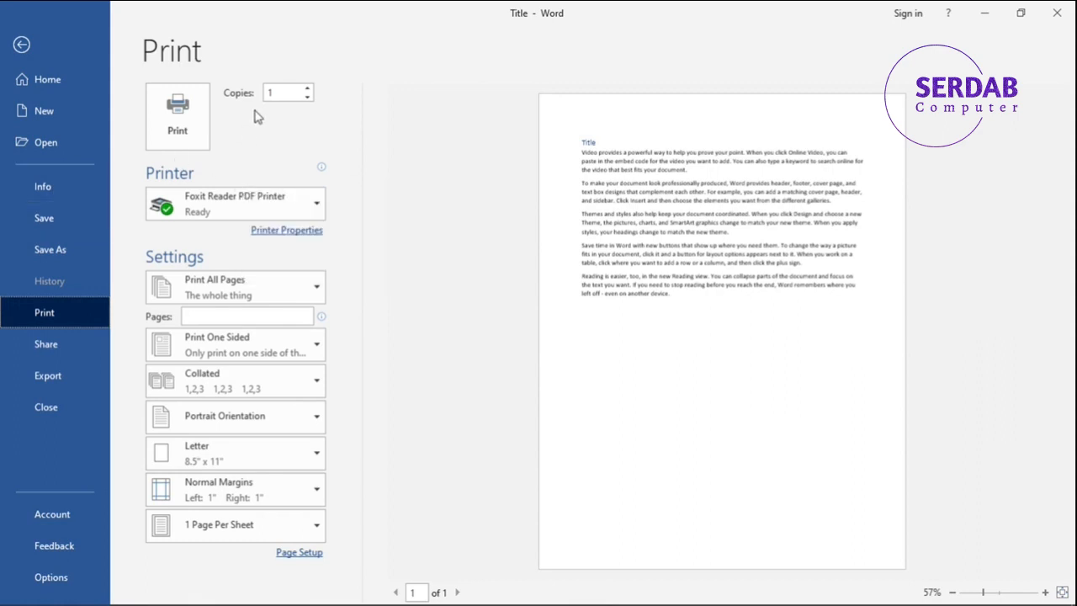
left_click(308, 88)
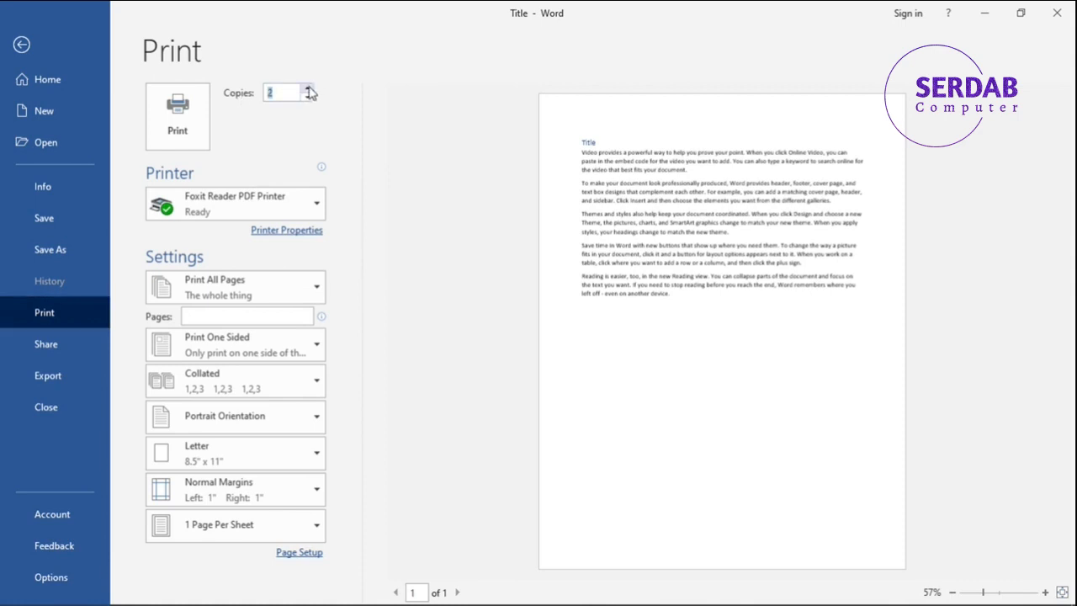
left_click(310, 90)
left_click(308, 99)
left_click(308, 99)
left_click(308, 97)
Review the available printers and the status details of the Foxit Reader PDF Printer.
left_click(274, 196)
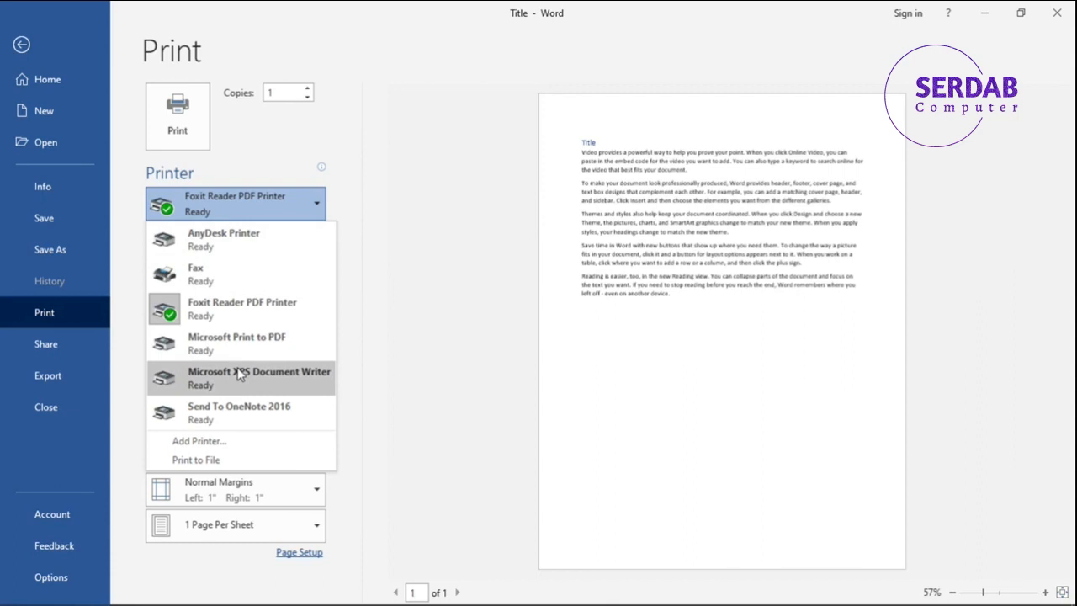
left_click(234, 208)
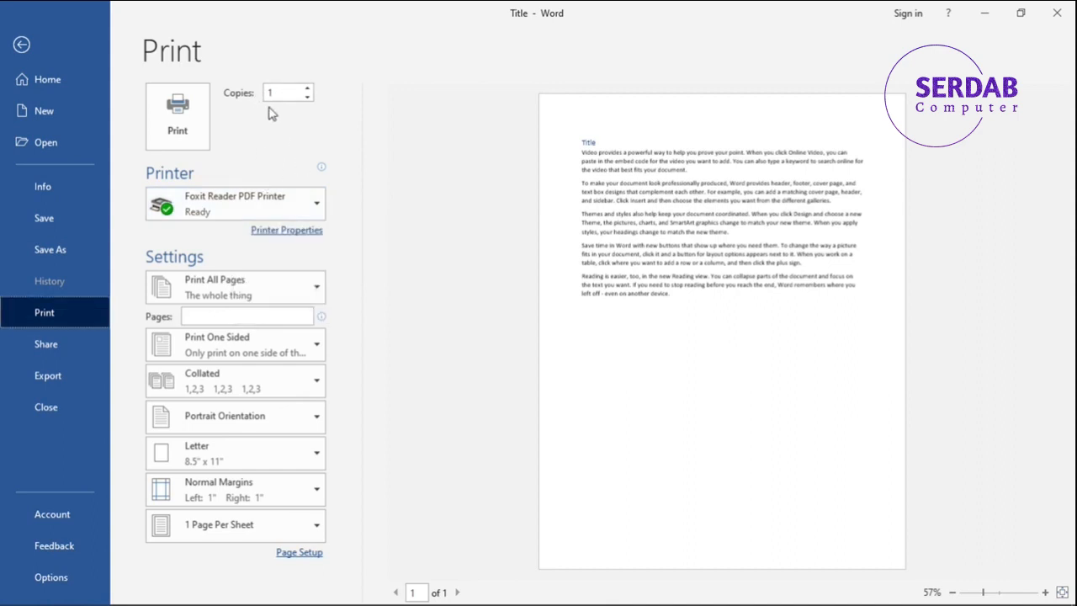
left_click(293, 210)
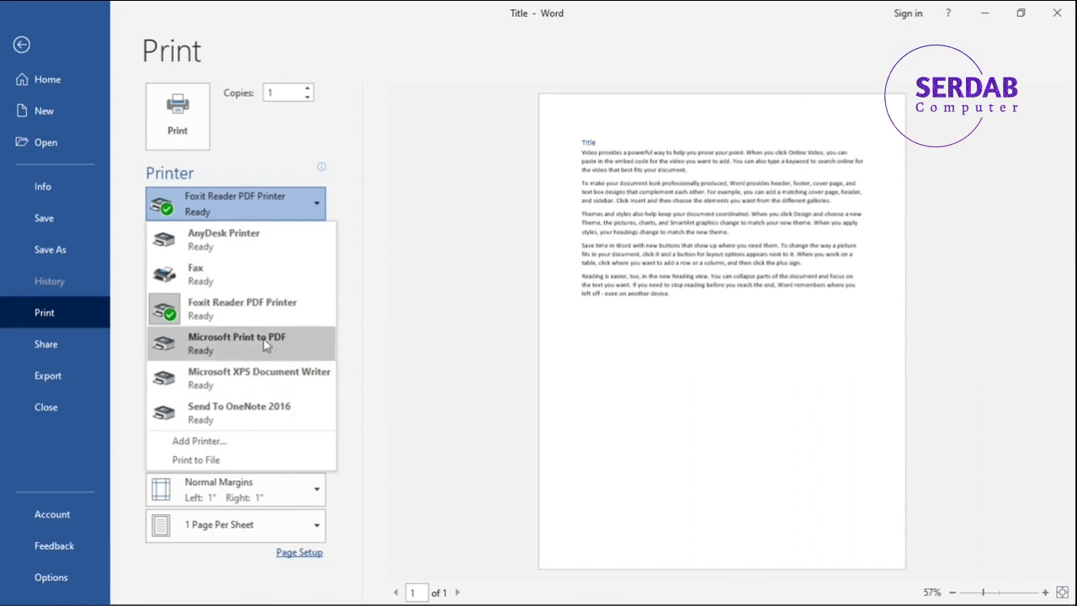
mouse_move(236, 312)
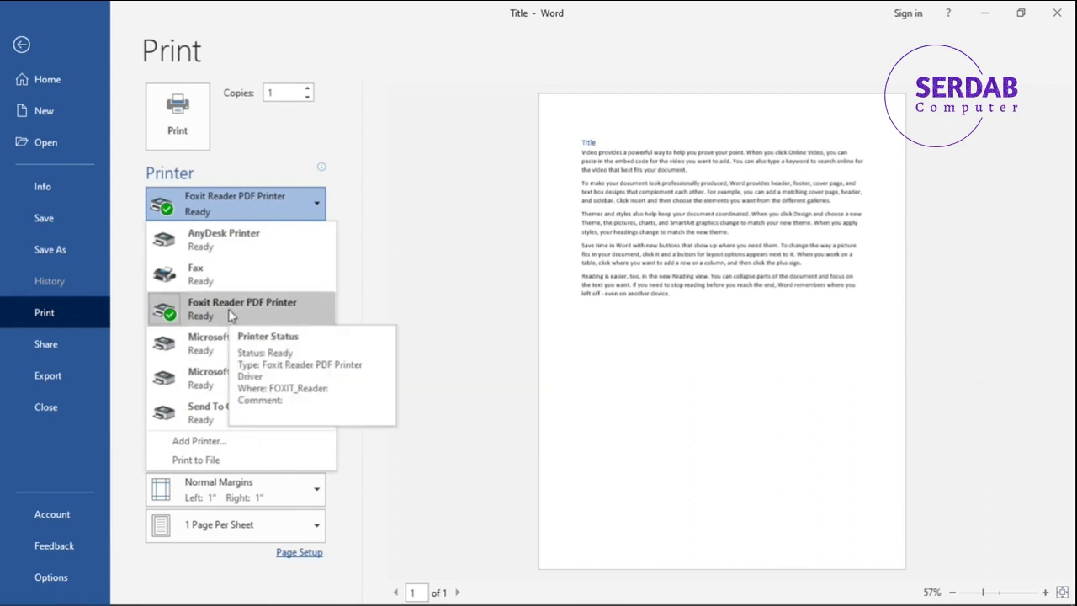
left_click(282, 199)
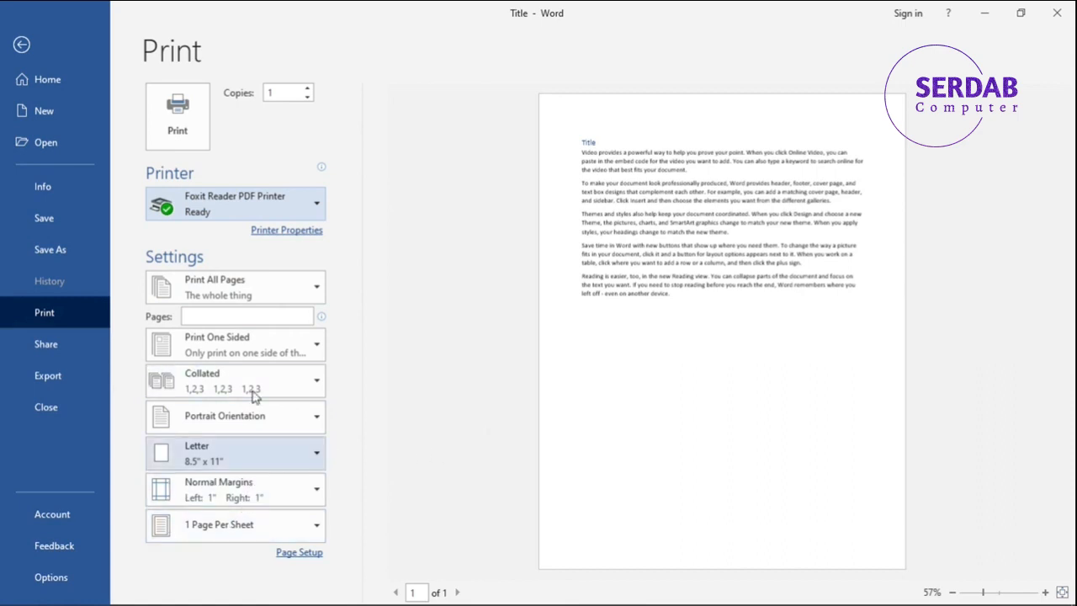
left_click(156, 133)
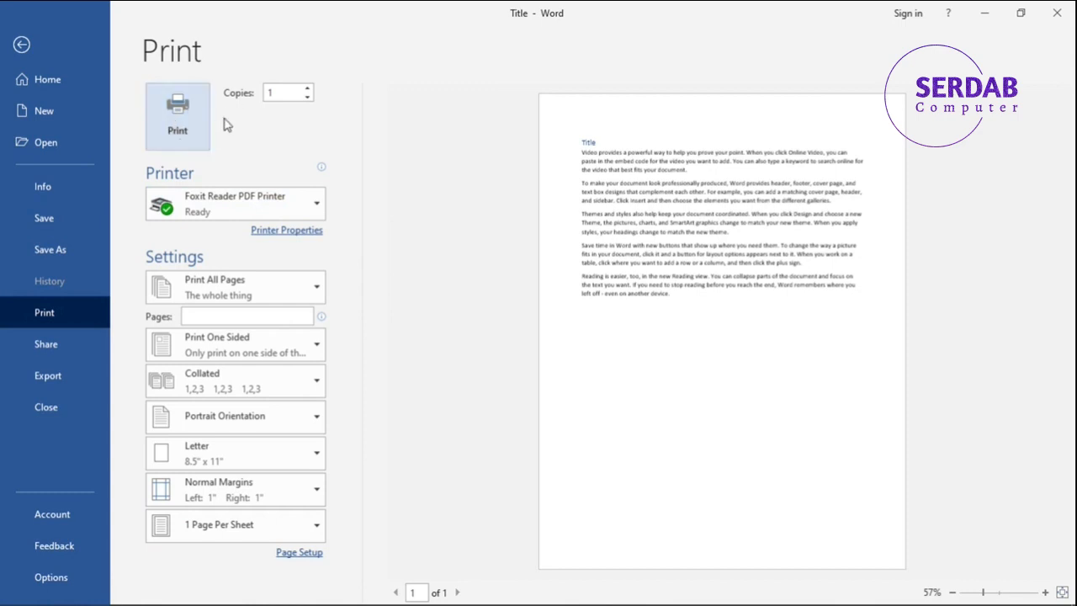
Select the document text from the title through the third paragraph and set the print range to Print Selection.
left_click(217, 284)
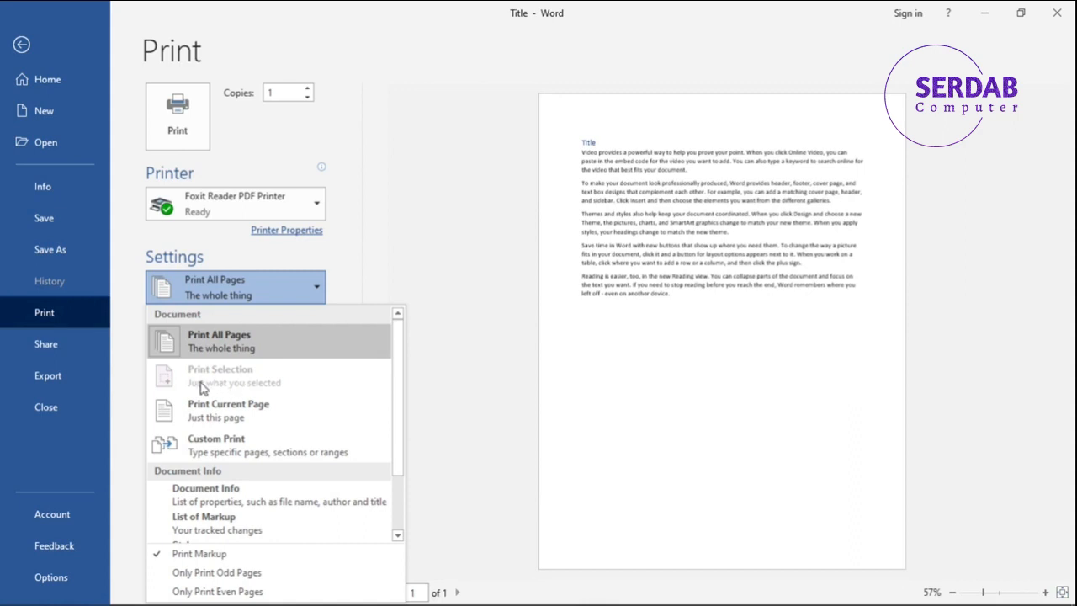
left_click(15, 50)
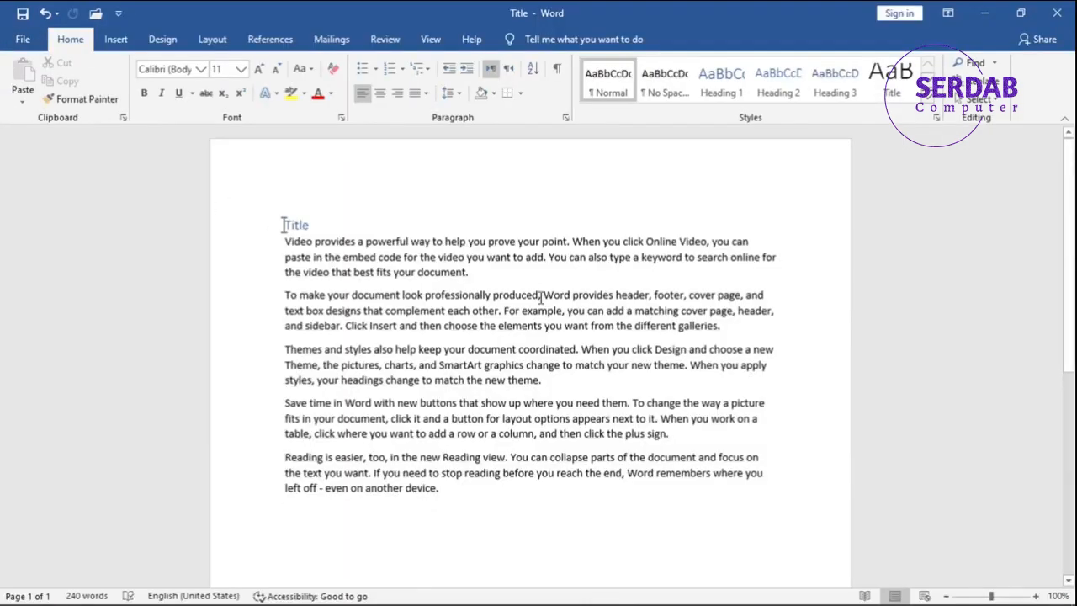
left_click_drag(545, 380, 240, 197)
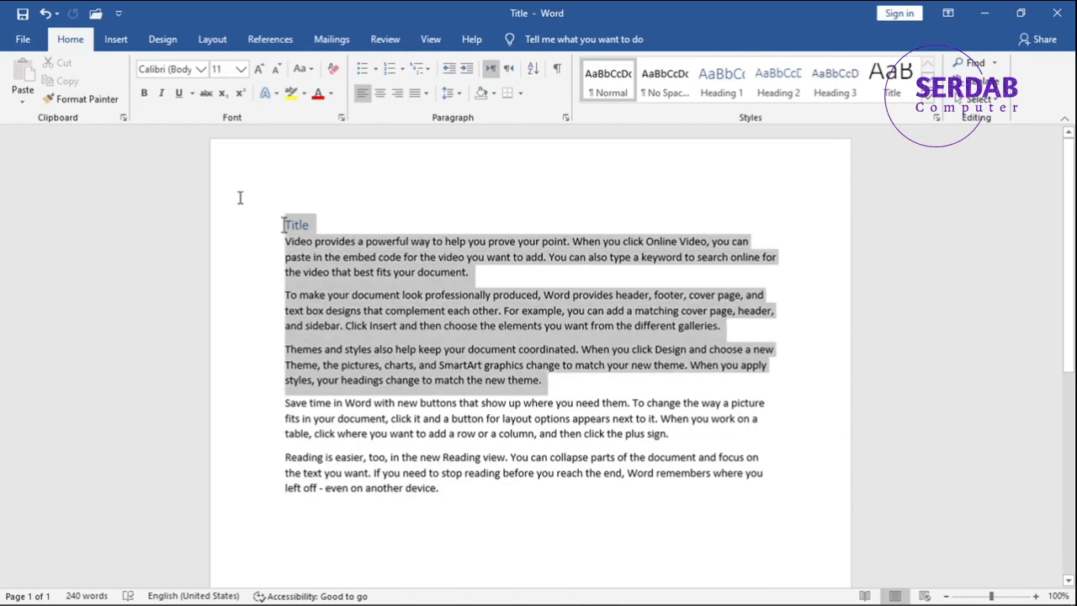
left_click(35, 44)
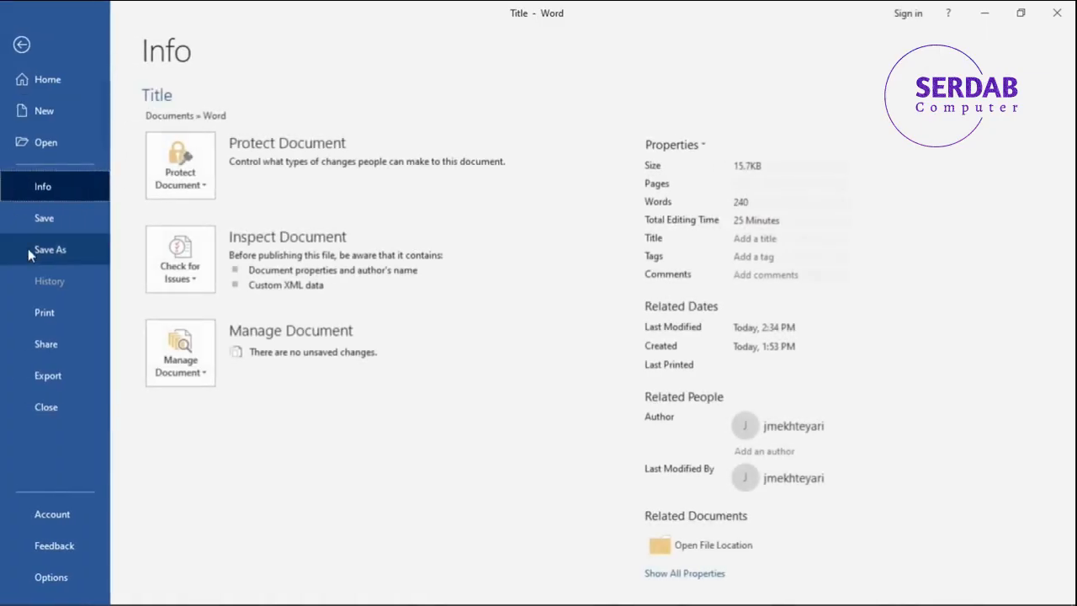
left_click(45, 312)
left_click(177, 300)
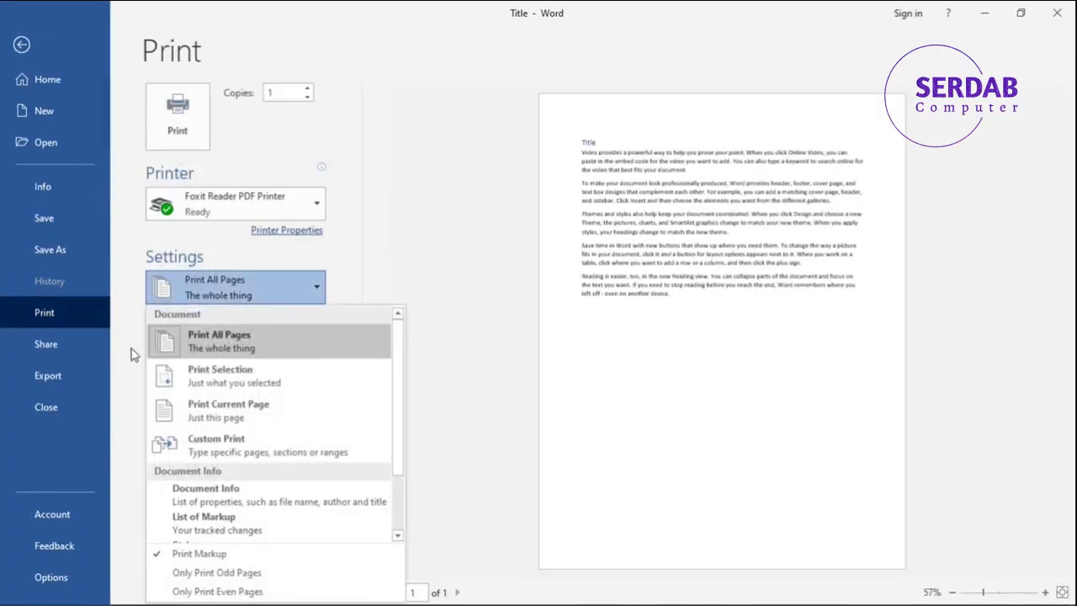
left_click(192, 368)
Try the Print Current Page range and a Custom Print range of pages 1-7, clearing the page entry.
left_click(227, 286)
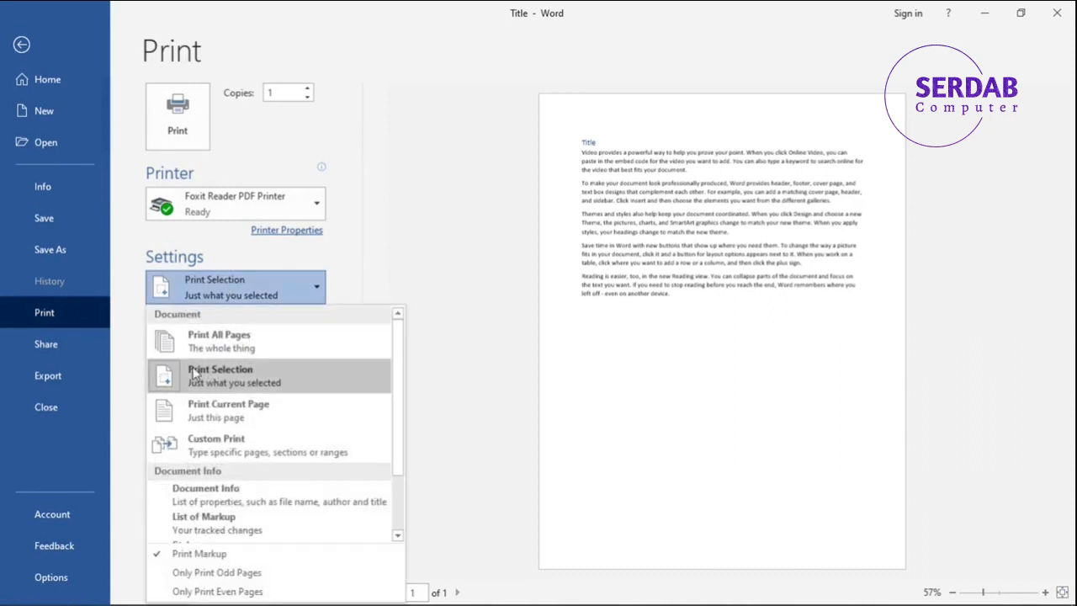
left_click(212, 419)
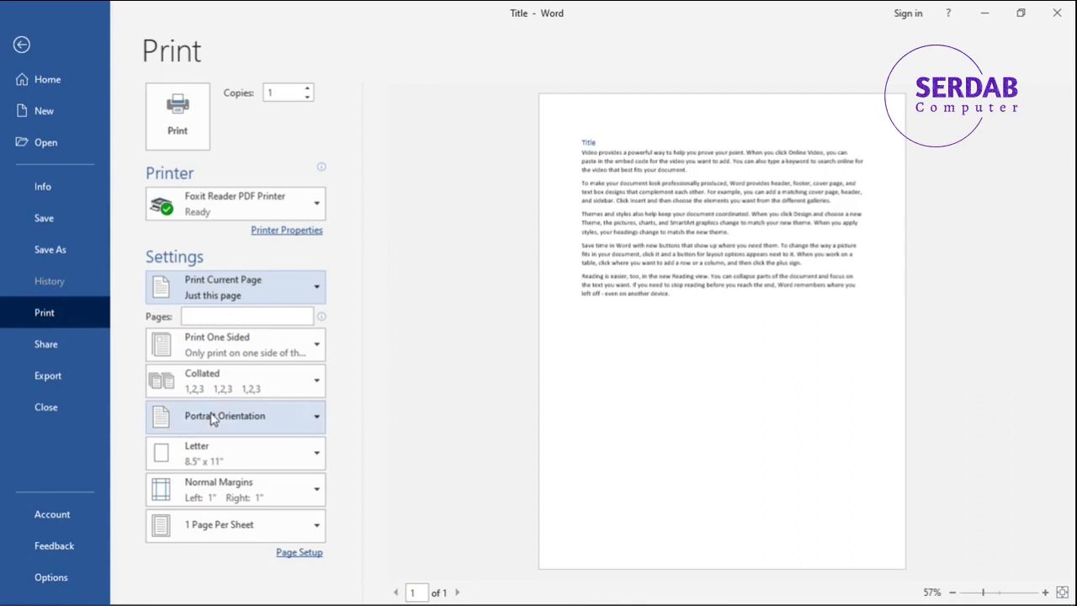
left_click(231, 291)
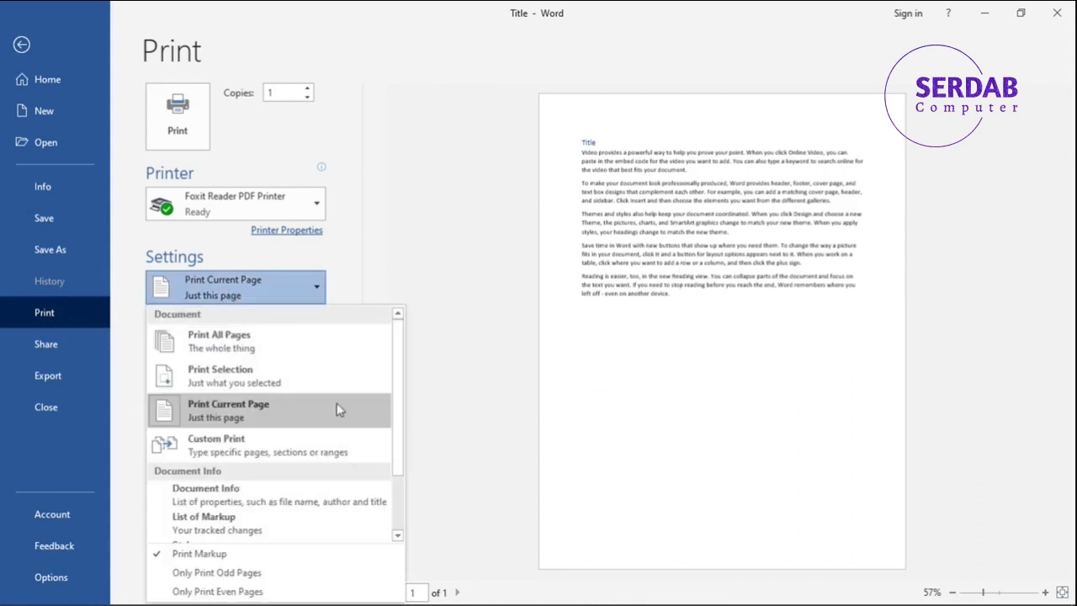
left_click(281, 438)
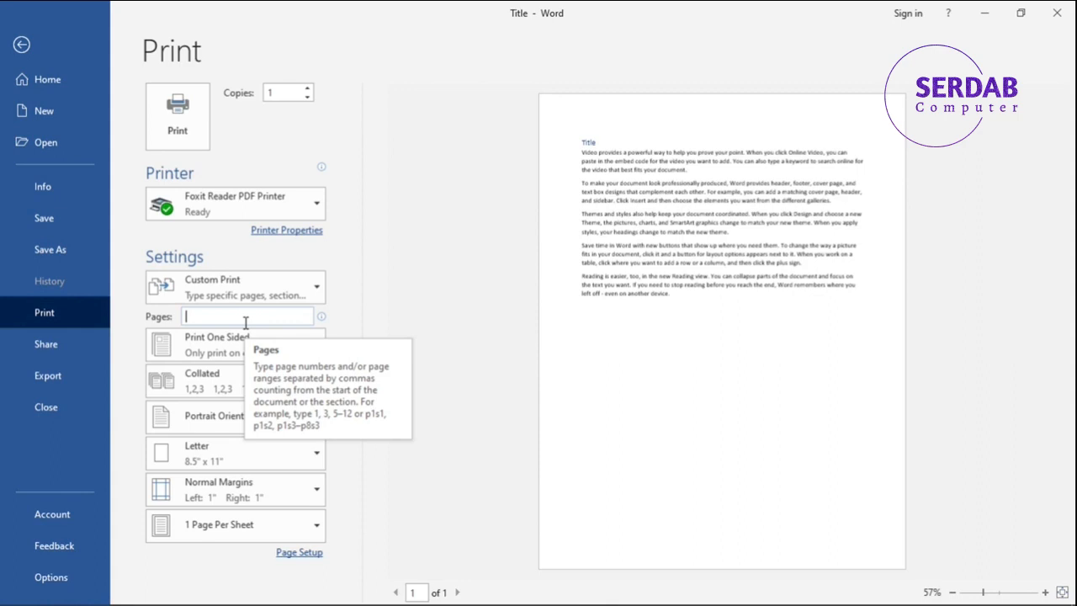
type("1-7")
key("BackSpace")
key("BackSpace")
key("BackSpace")
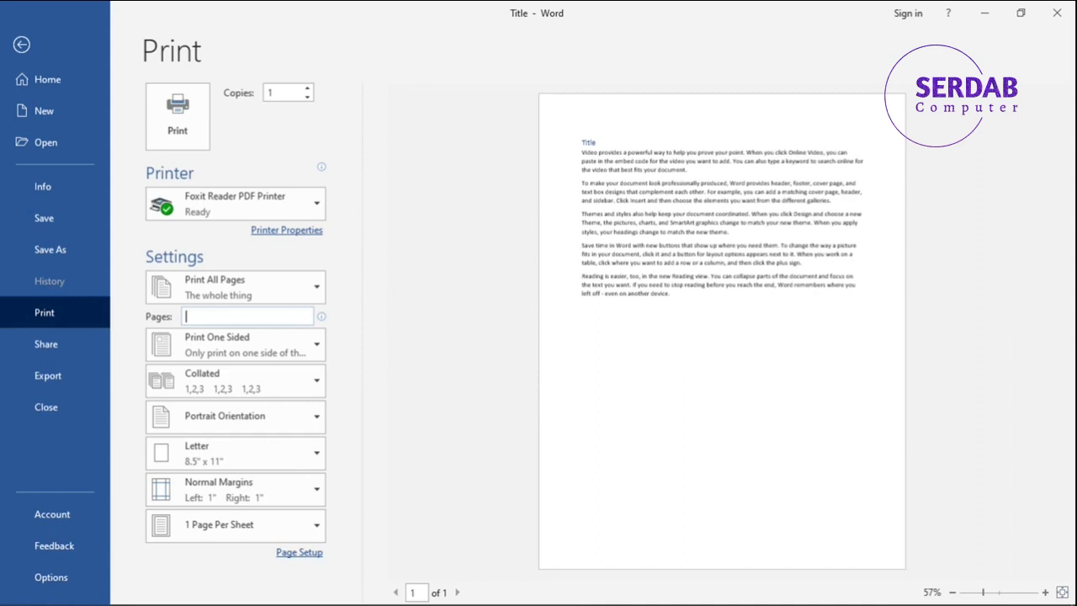
Set the custom print range to pages 5,6,10.
type("5")
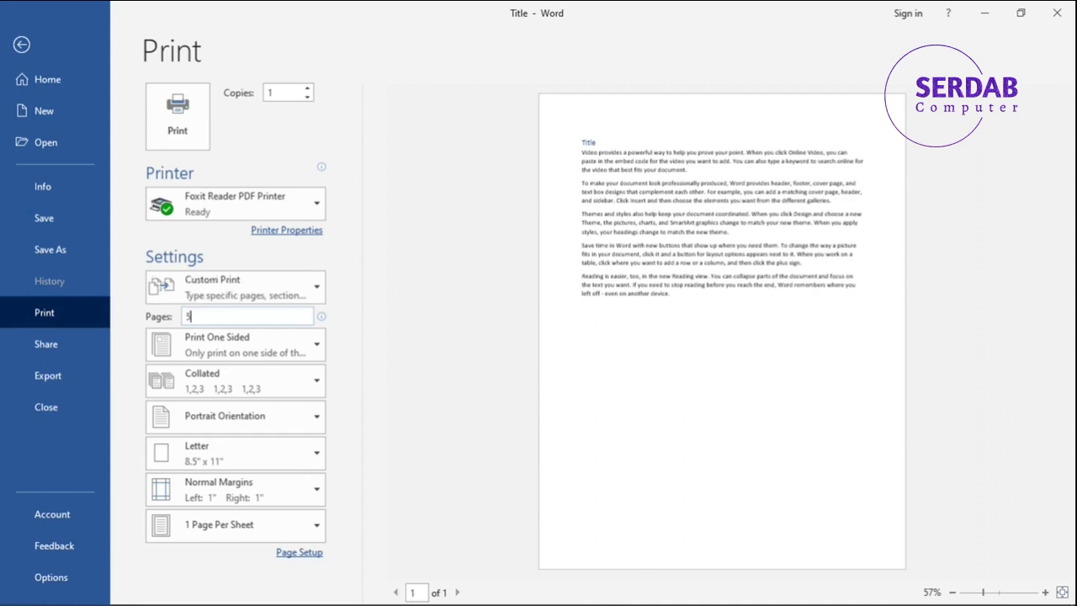
type(",6,10")
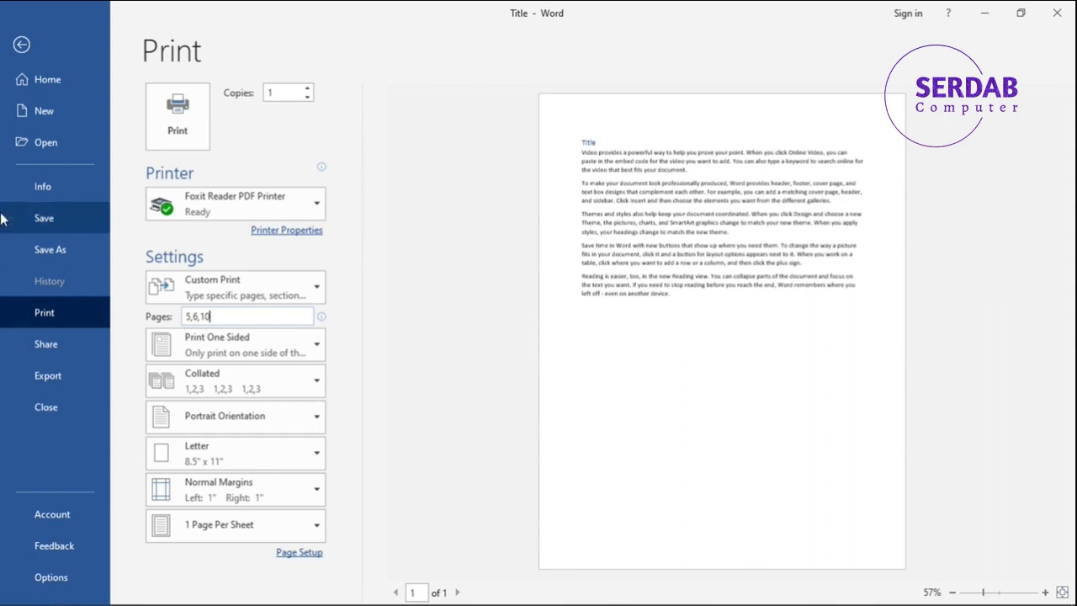
key("super+shift+s")
mouse_move(143, 286)
left_mouse_down()
mouse_move(338, 364)
mouse_move(286, 354)
mouse_move(142, 289)
left_mouse_up()
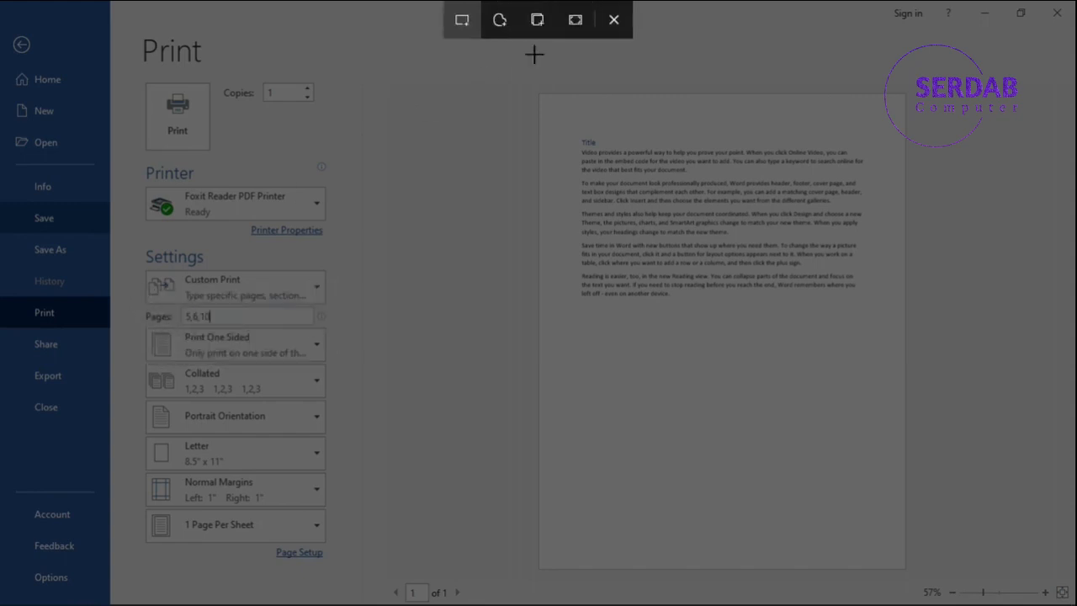
left_click(604, 28)
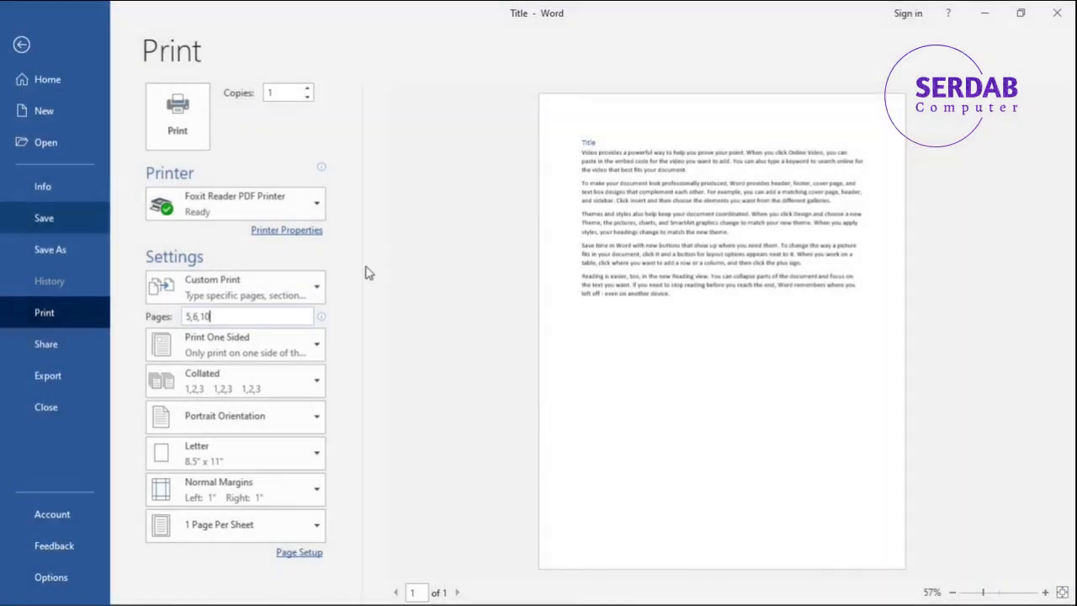
Change the duplex setting to Manually Print on Both Sides and return it to Print One Sided.
left_click(283, 339)
left_click(278, 336)
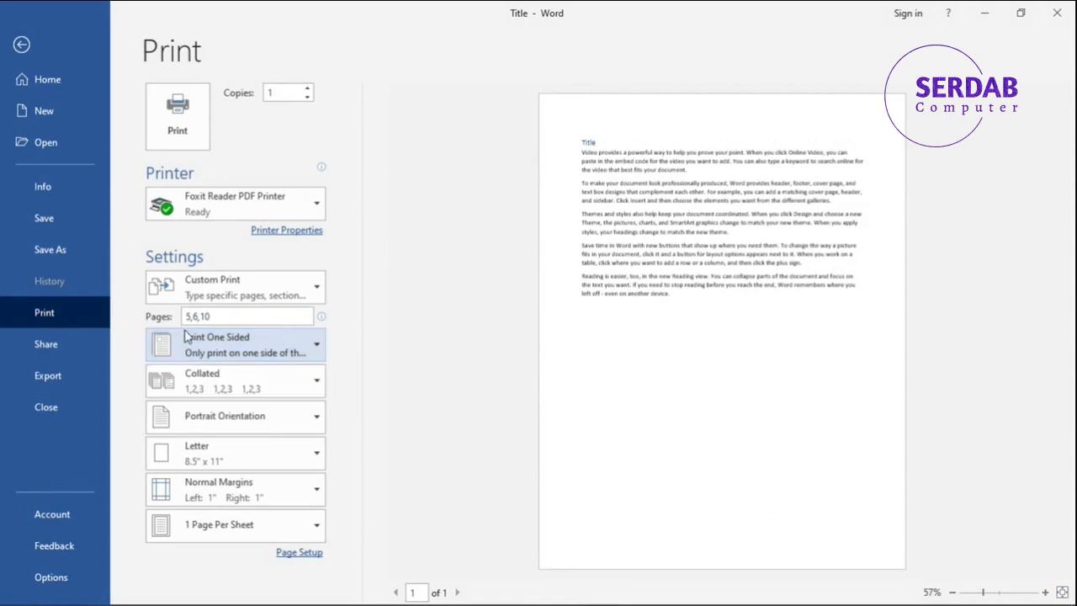
left_click(245, 344)
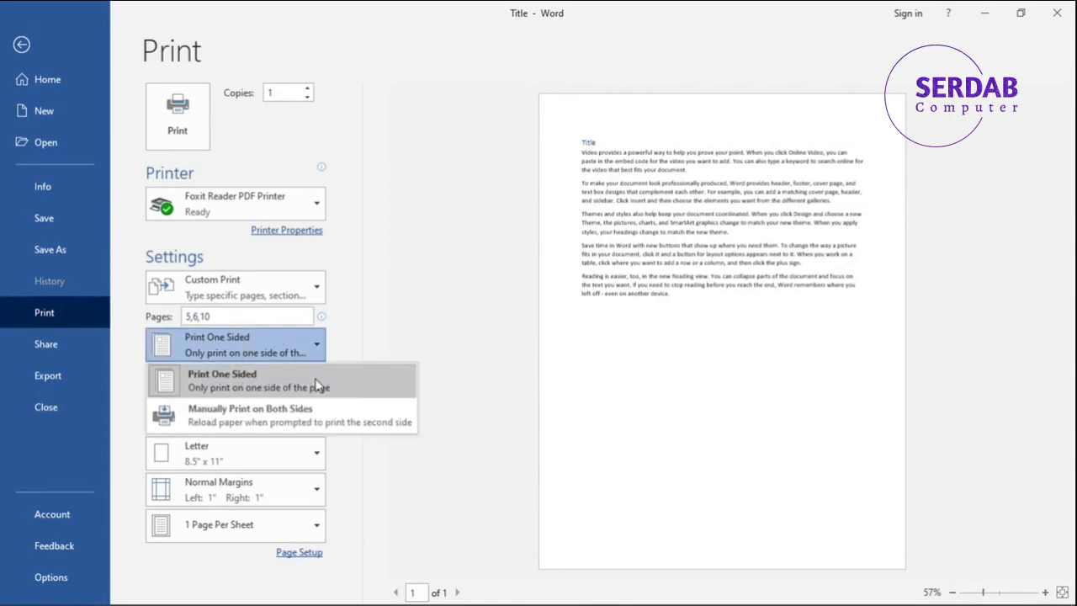
left_click(287, 421)
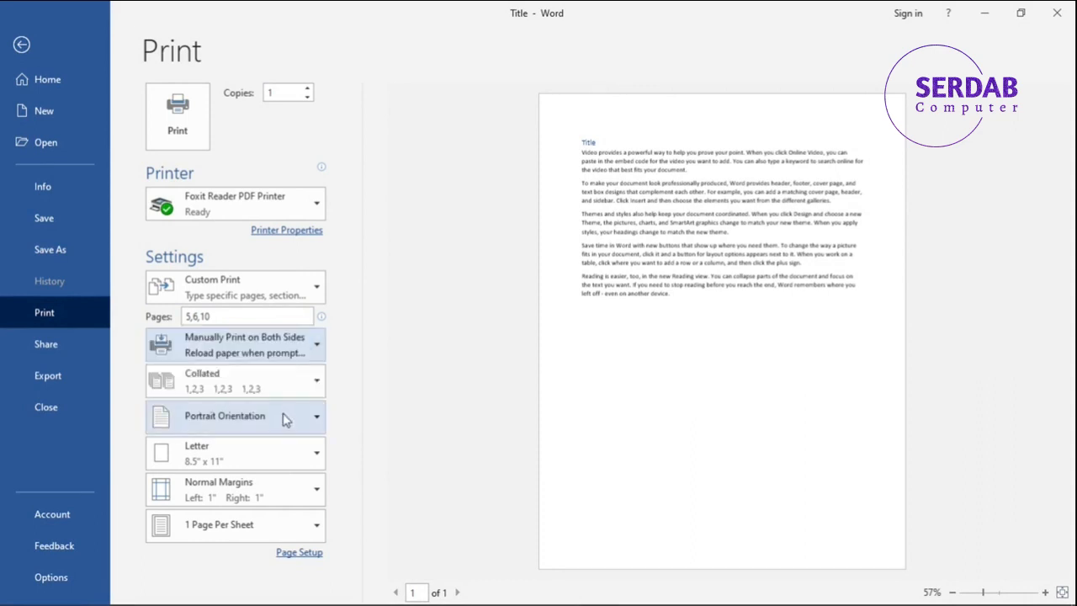
left_click(279, 355)
left_click(249, 375)
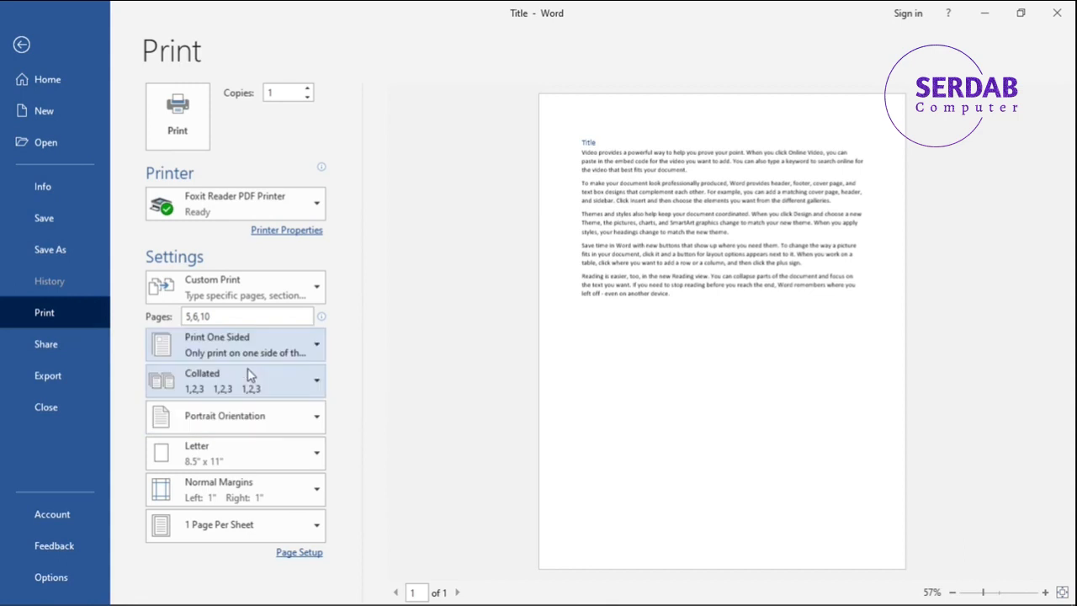
Examine the Collated and Uncollated page order options, choosing Collated.
left_click(237, 382)
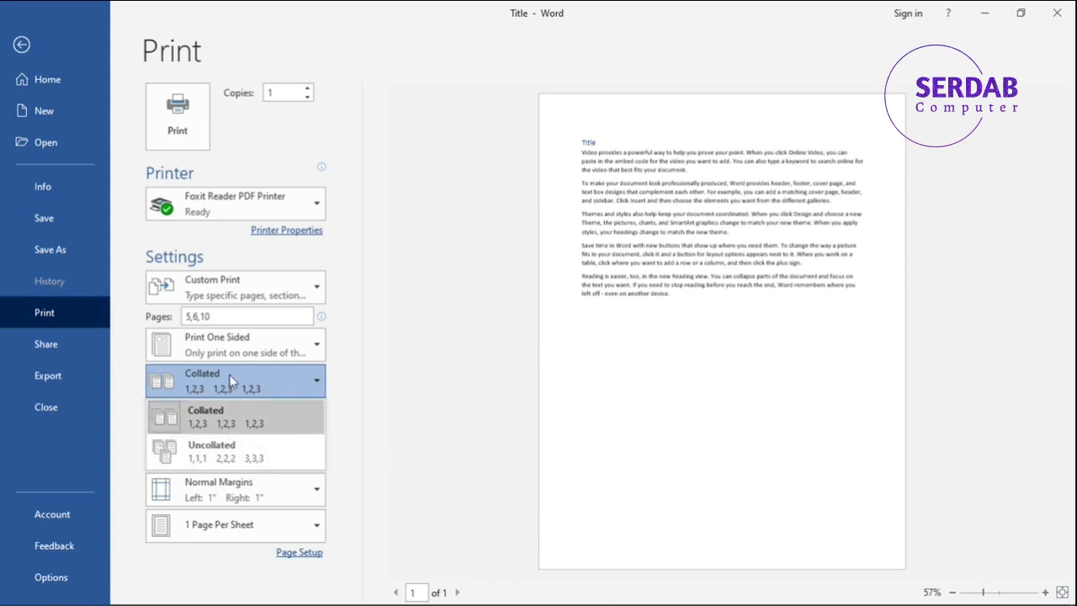
left_click(231, 404)
left_click(201, 383)
left_click(223, 414)
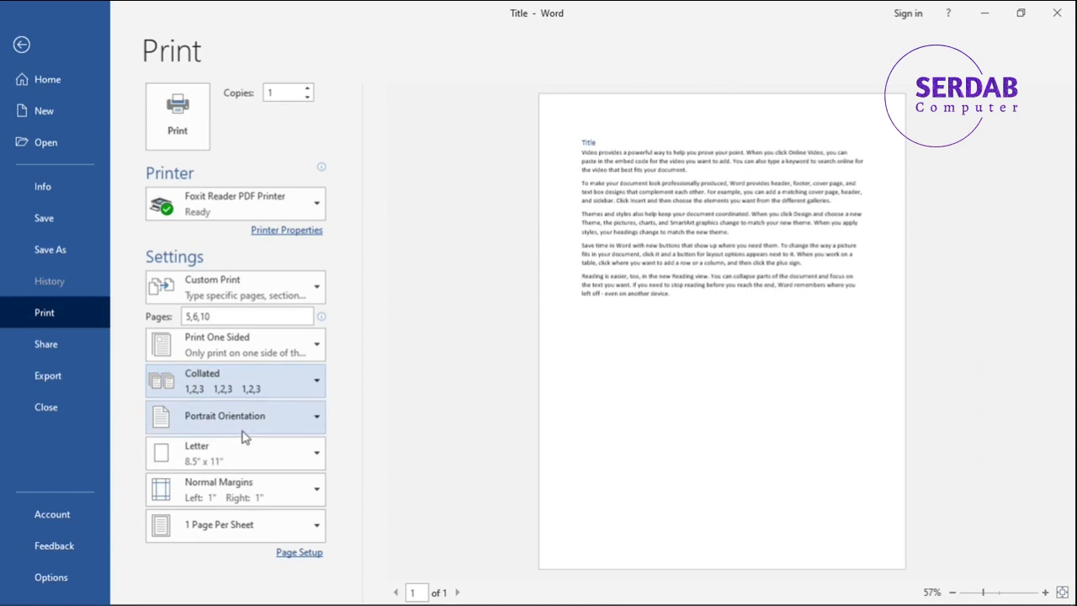
Switch the page orientation to Landscape Orientation and return it to Portrait Orientation.
left_click(244, 433)
left_click(218, 453)
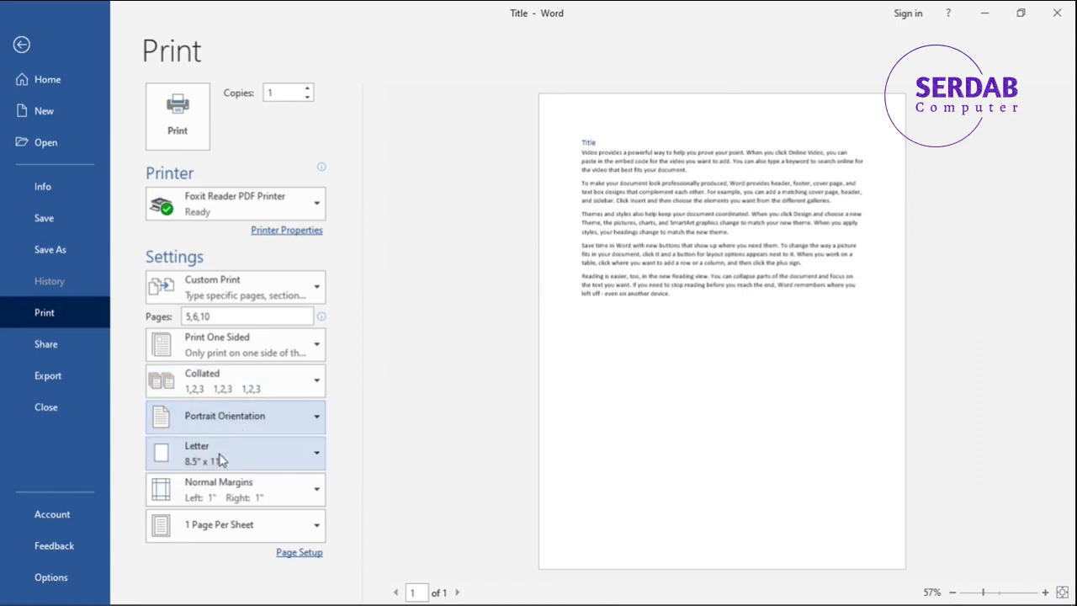
left_click(250, 420)
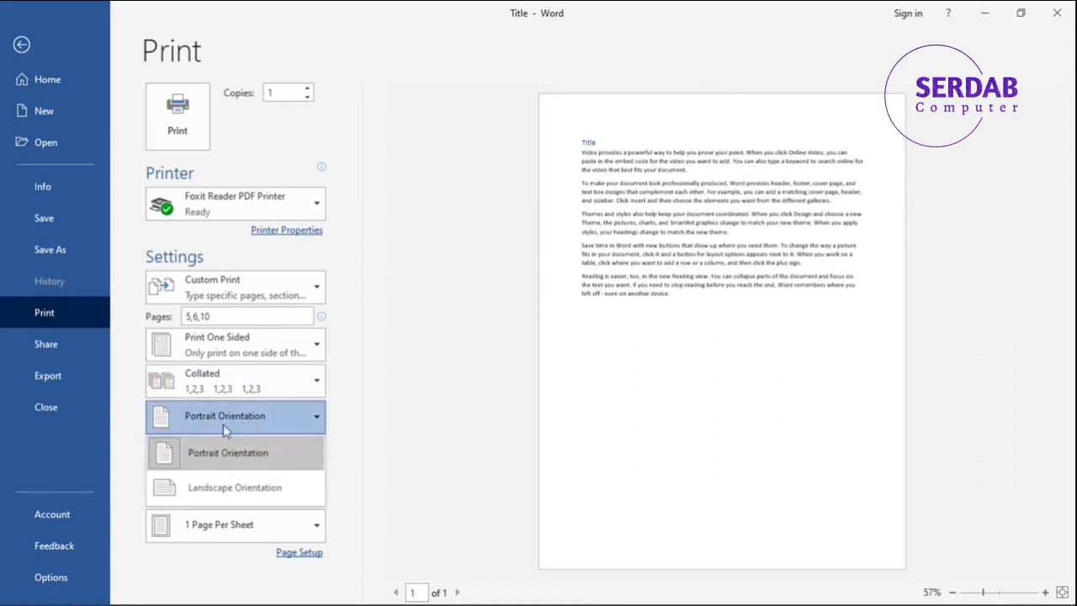
left_click(220, 486)
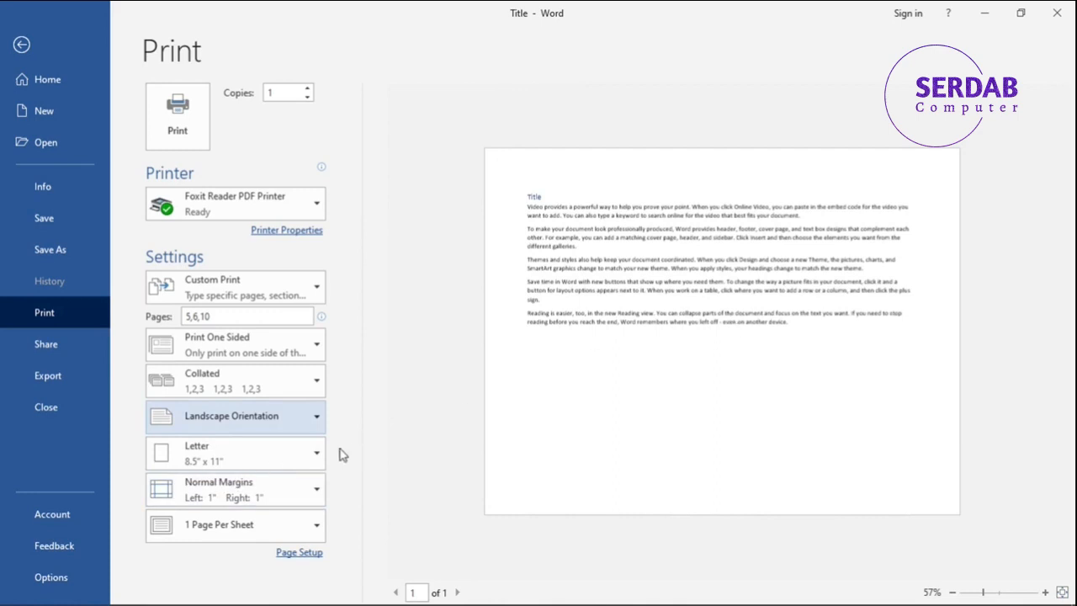
left_click(252, 420)
left_click(244, 450)
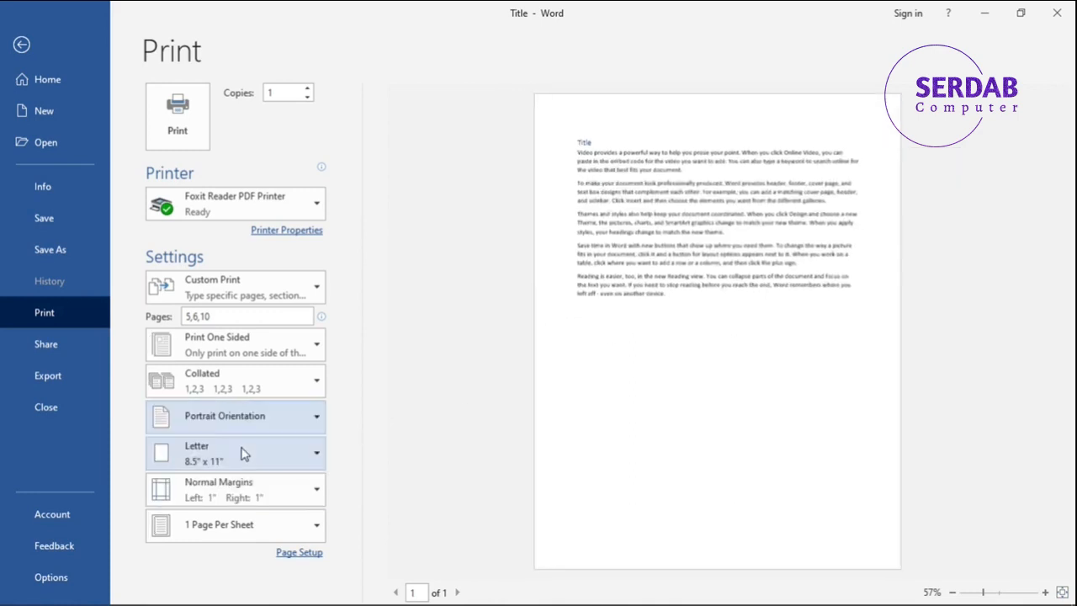
Set the print paper size to A4, 8.27" x 11.69".
left_click(249, 454)
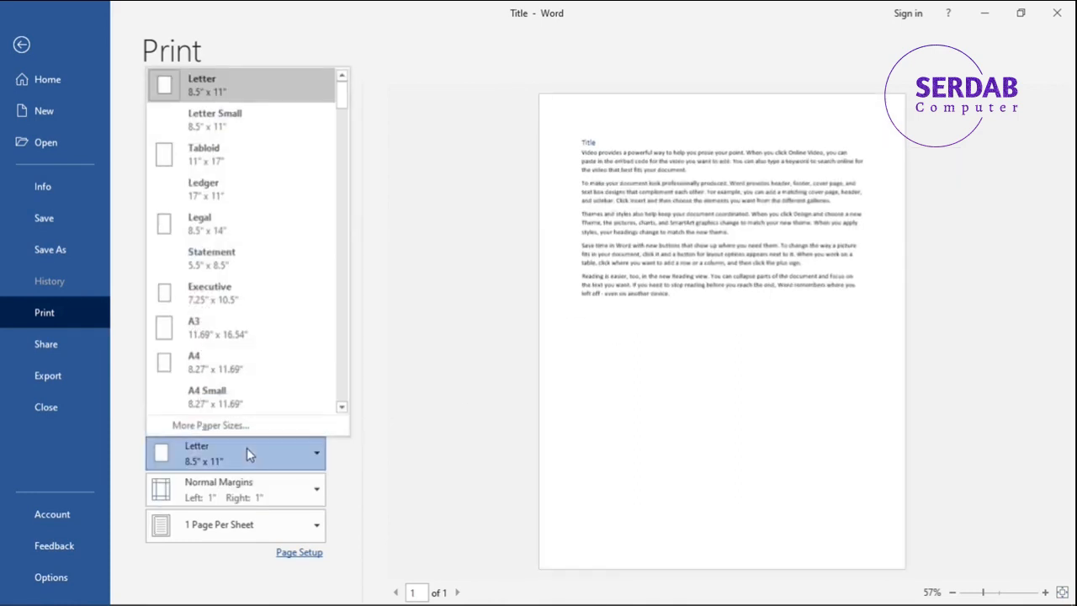
left_click(213, 371)
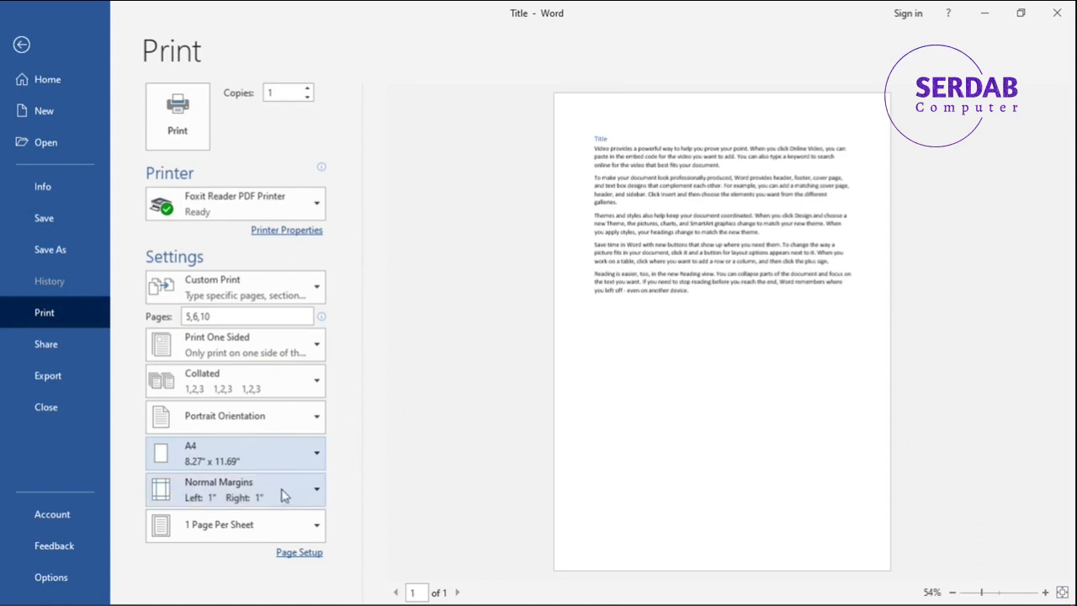
left_click(239, 446)
left_click(236, 448)
Examine the margin presets and the pages-per-sheet options in the print settings.
left_click(233, 498)
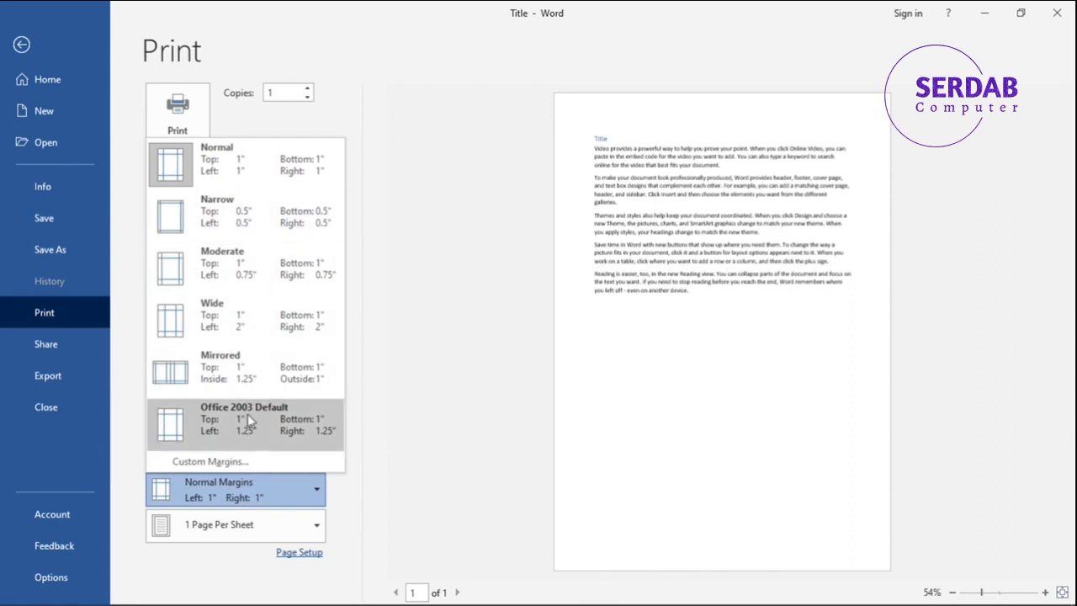
left_click(202, 524)
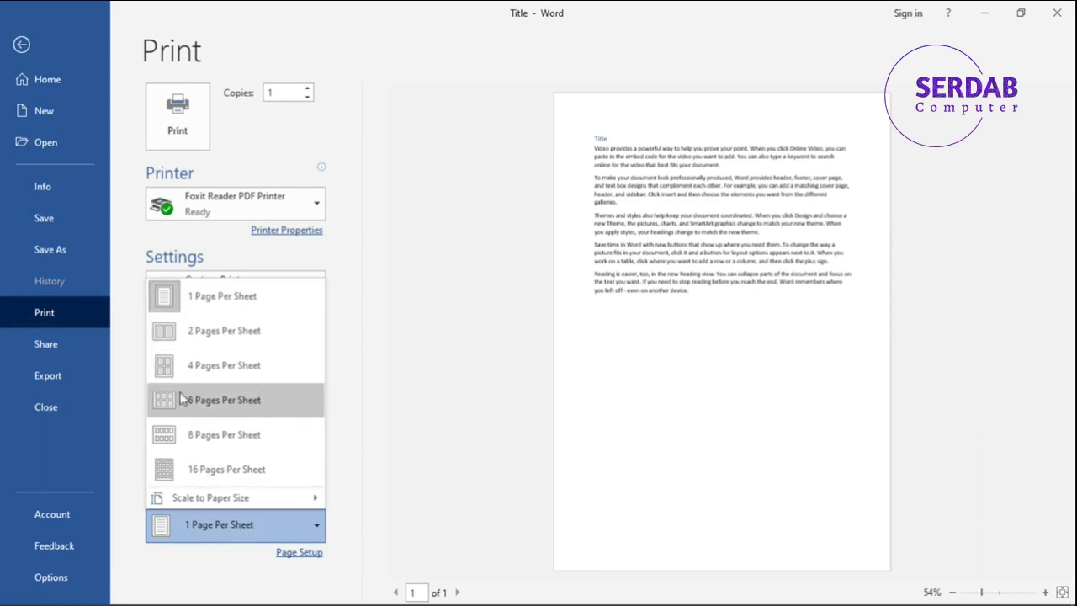
left_click(249, 554)
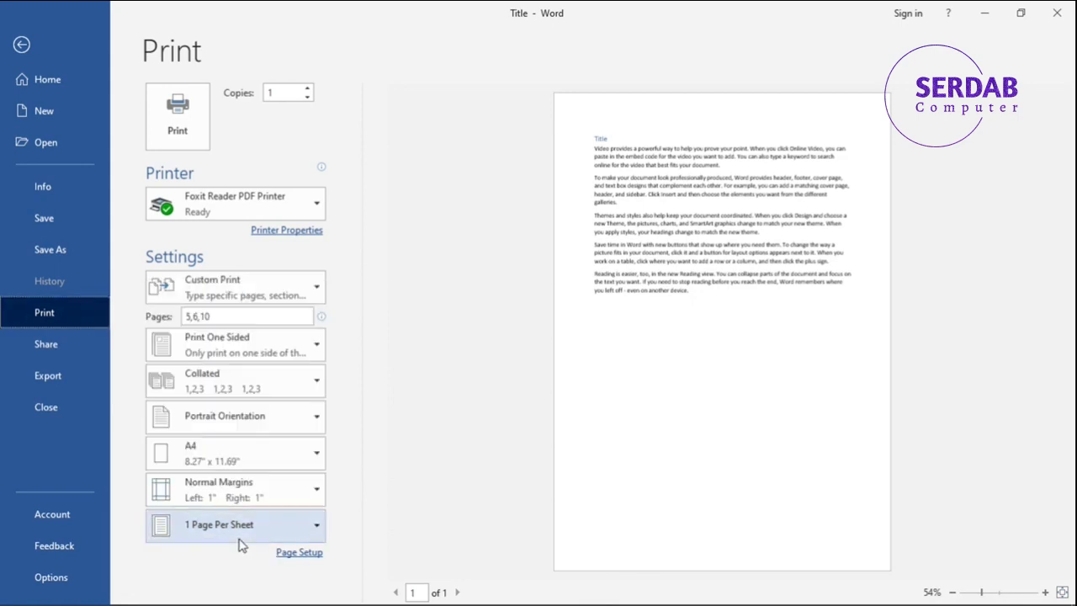
Open Page Setup and set the page orientation to Landscape.
left_click(286, 556)
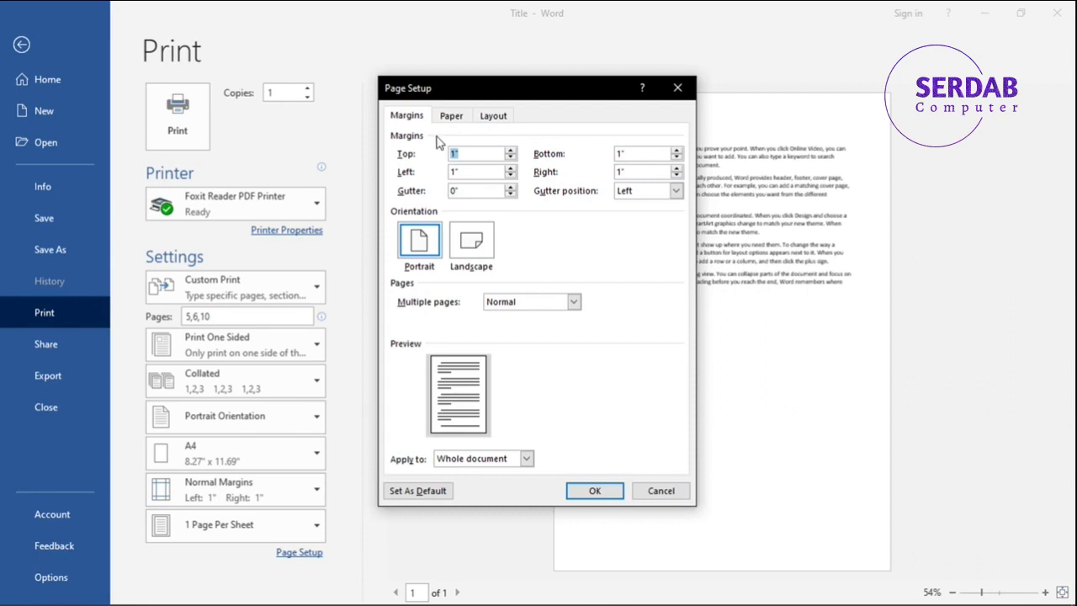
key("alt+s")
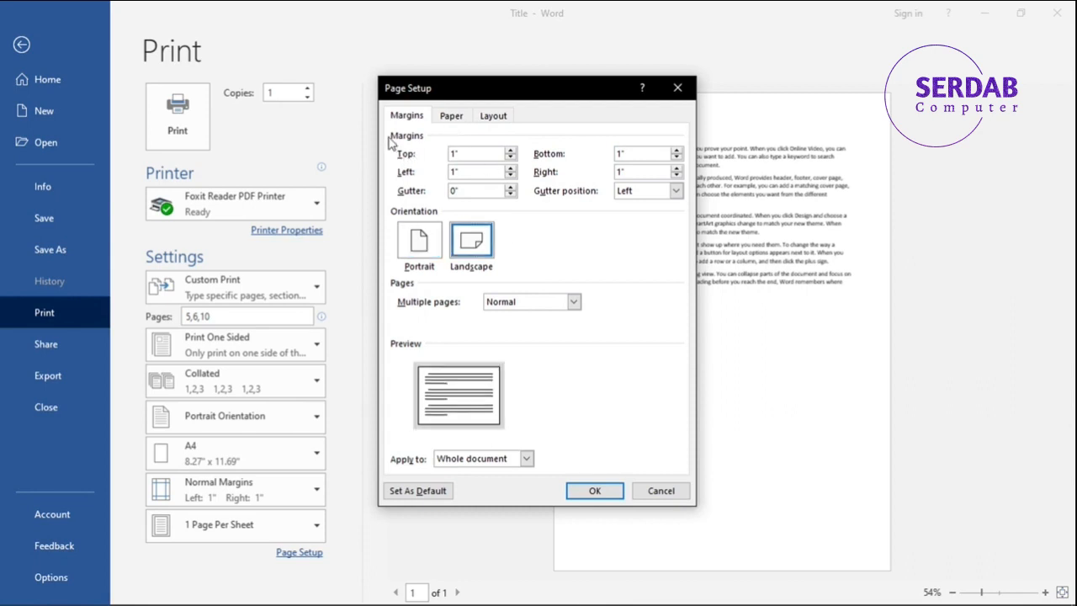
key("super+shift+s")
mouse_move(390, 125)
left_mouse_down()
mouse_move(509, 202)
mouse_move(689, 202)
mouse_move(678, 207)
mouse_move(680, 271)
mouse_move(690, 273)
mouse_move(689, 235)
mouse_move(690, 284)
mouse_move(694, 234)
mouse_move(695, 329)
mouse_move(558, 221)
mouse_move(384, 127)
left_mouse_up()
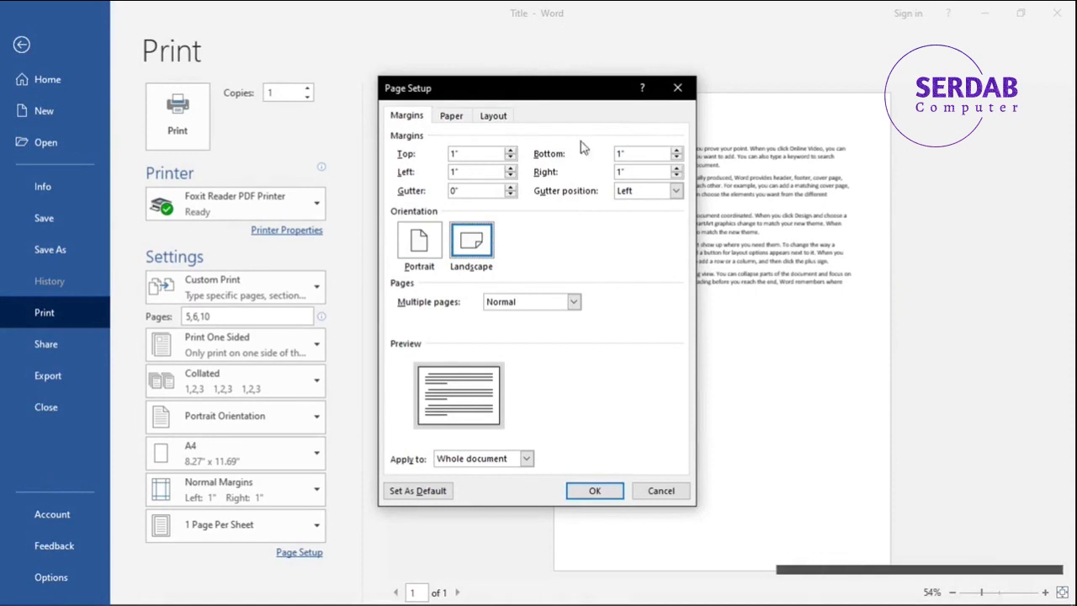
Examine the Multiple pages options in Page Setup, keeping Normal.
left_click(573, 302)
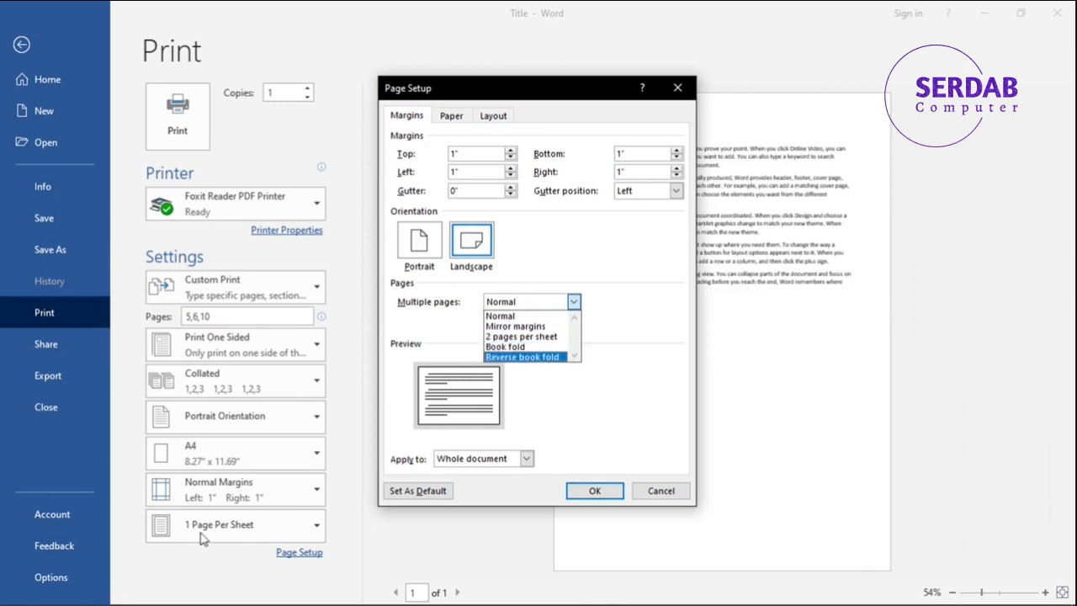
left_click(454, 339)
left_click(574, 301)
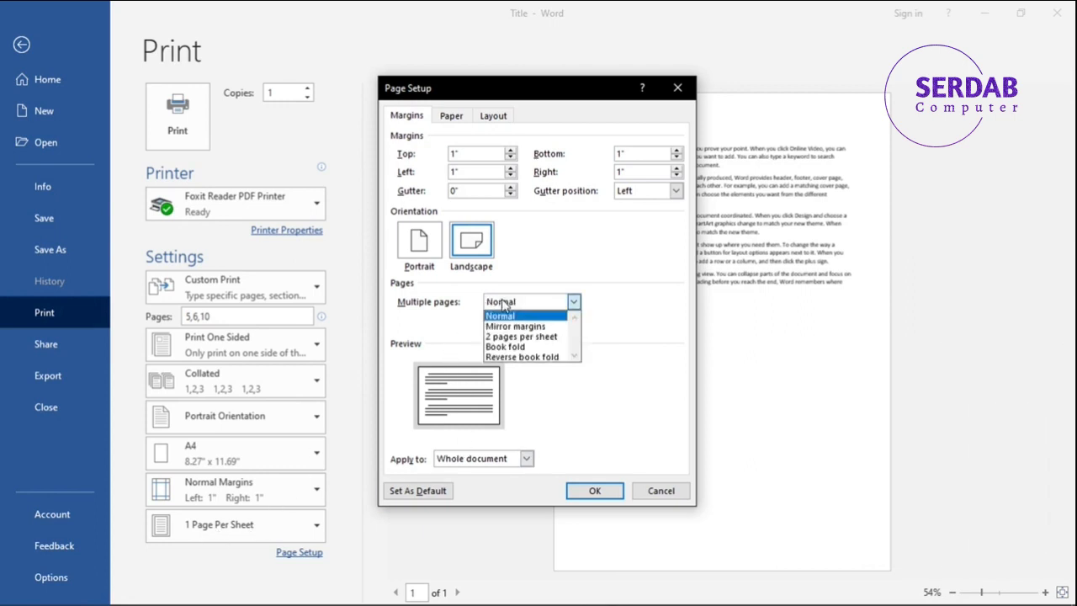
left_click(557, 380)
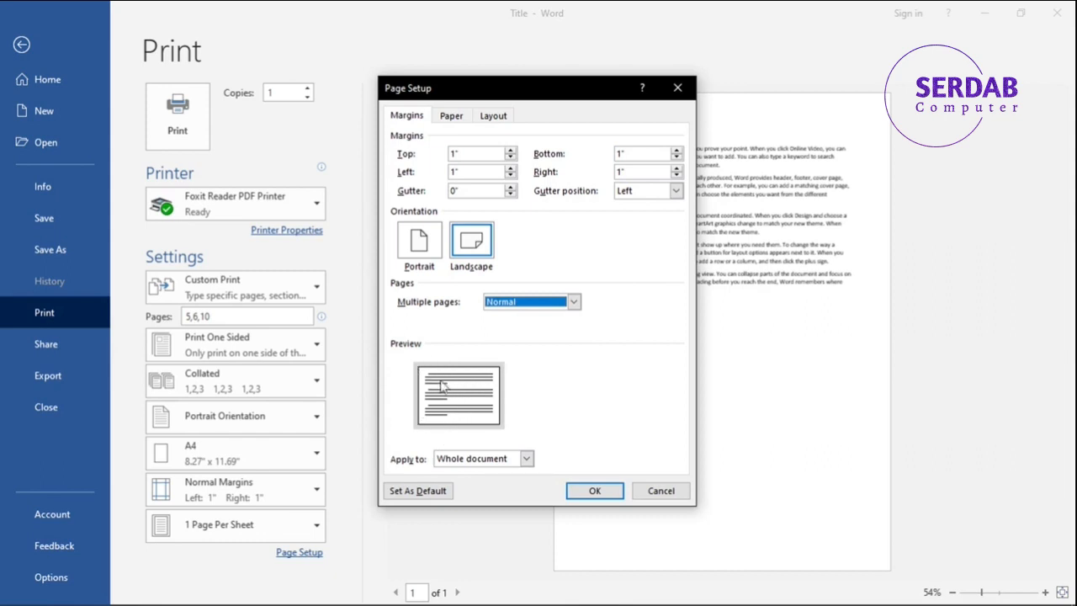
Set the Page Setup orientation to Portrait and apply the settings to This point forward.
left_click(434, 249)
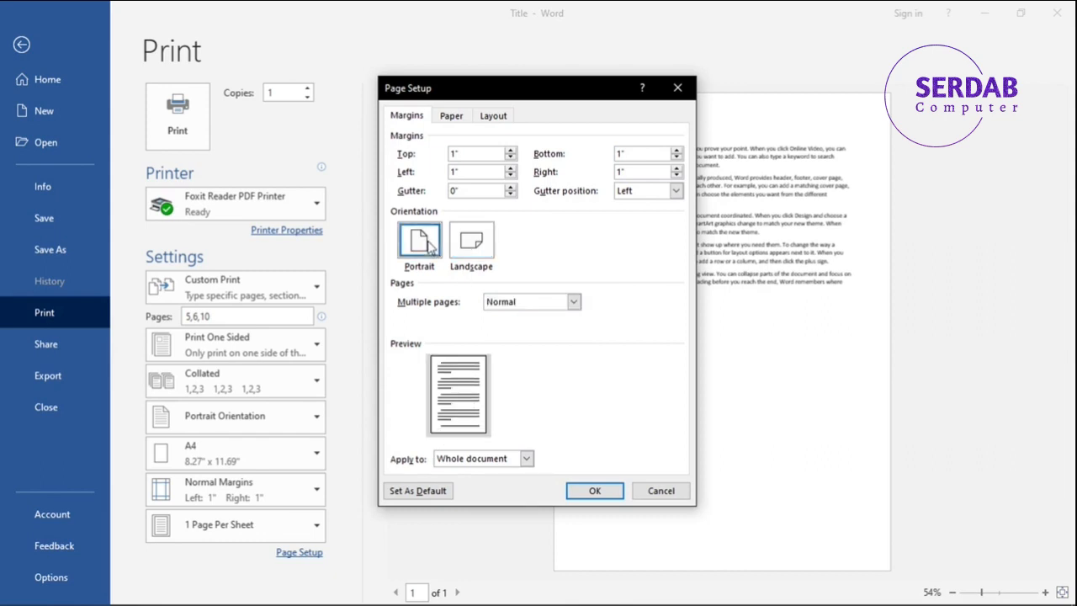
left_click(445, 461)
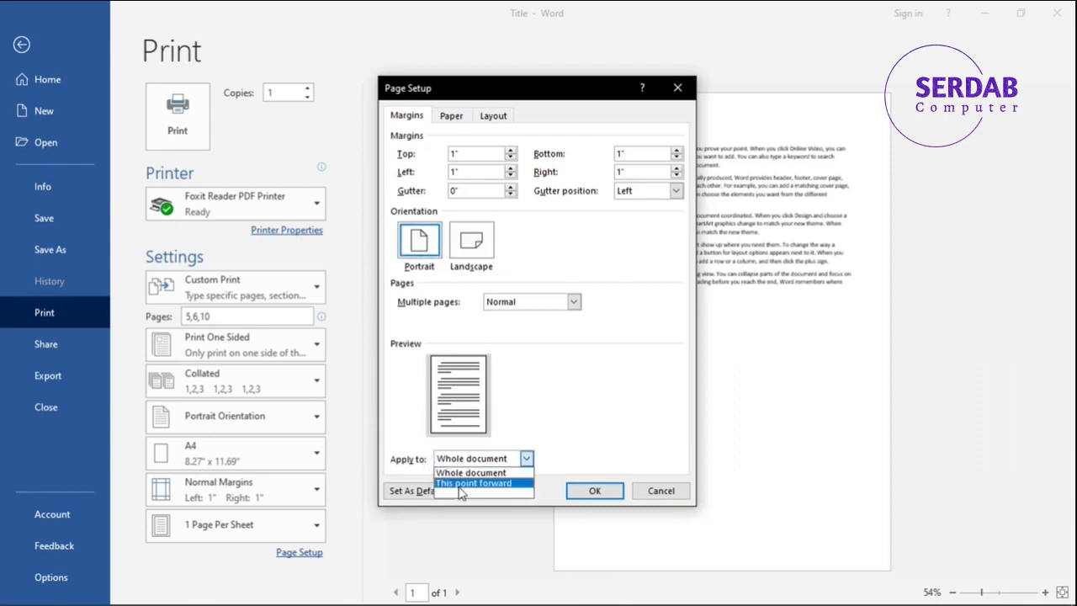
left_click(469, 486)
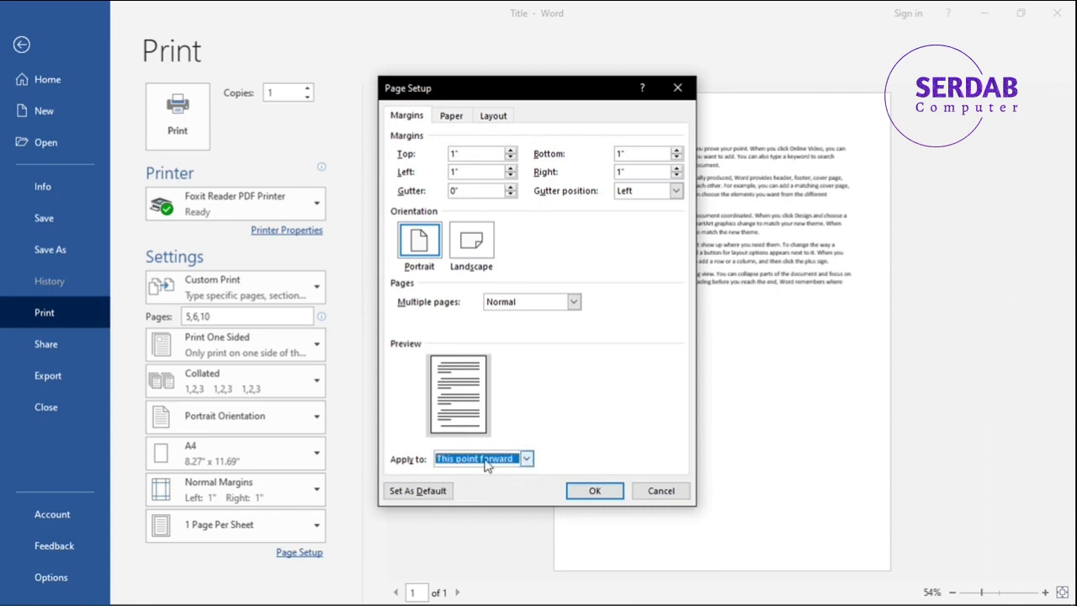
Examine the paper width and height fields in Page Setup and the display and printing options in Word Options.
left_click(450, 118)
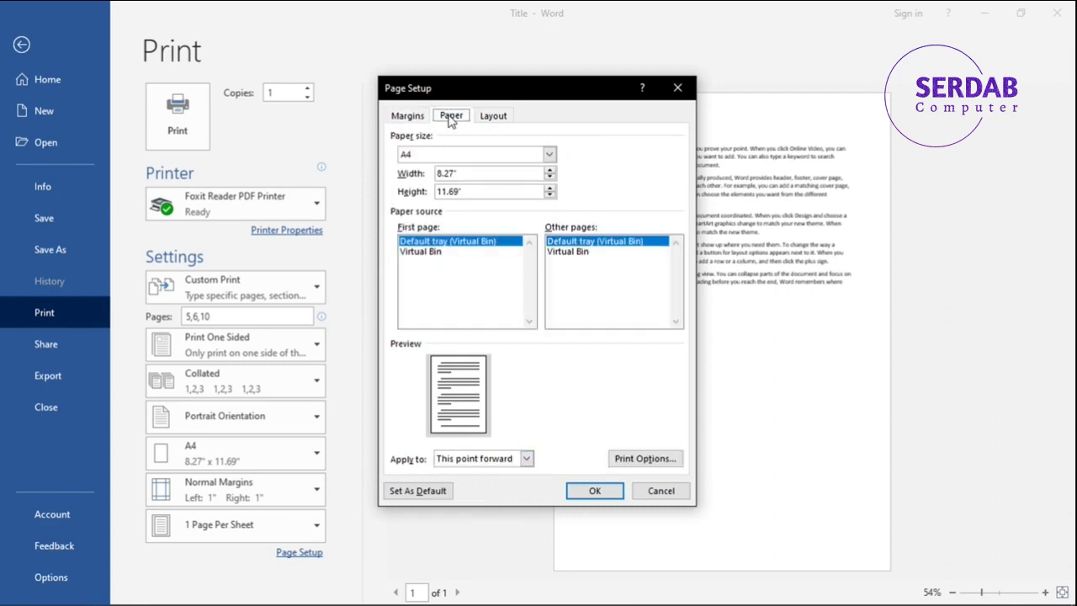
double_click(468, 172)
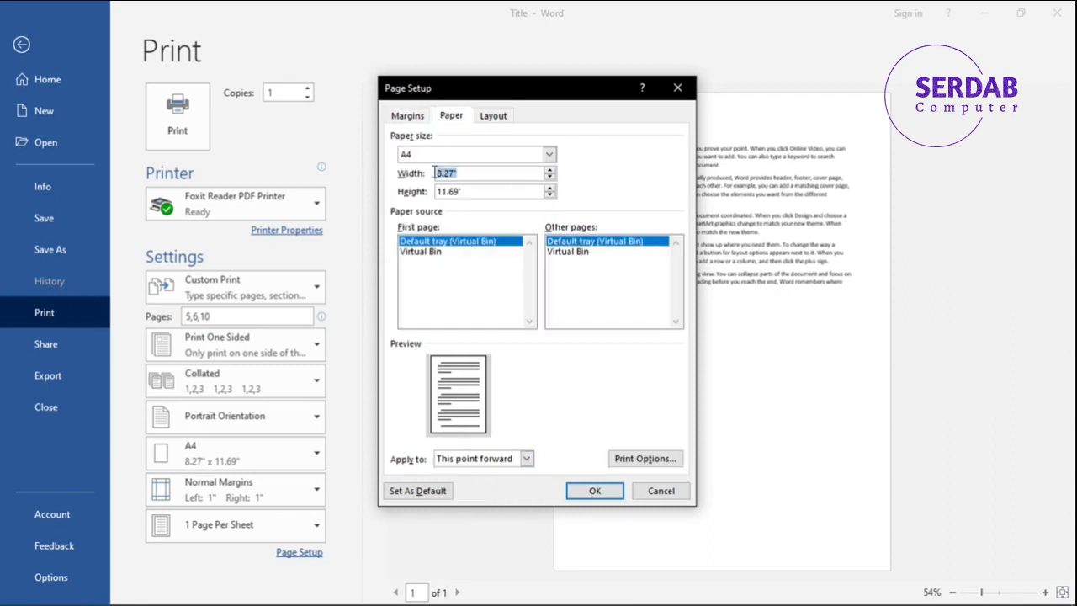
double_click(470, 192)
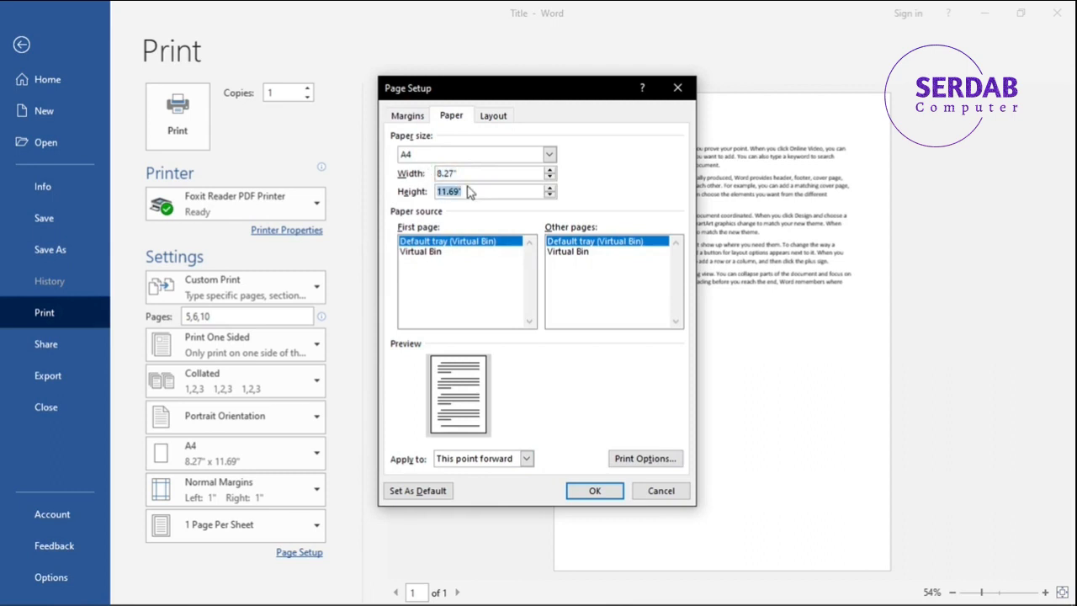
left_click(467, 176)
left_click(466, 191)
left_click(611, 459)
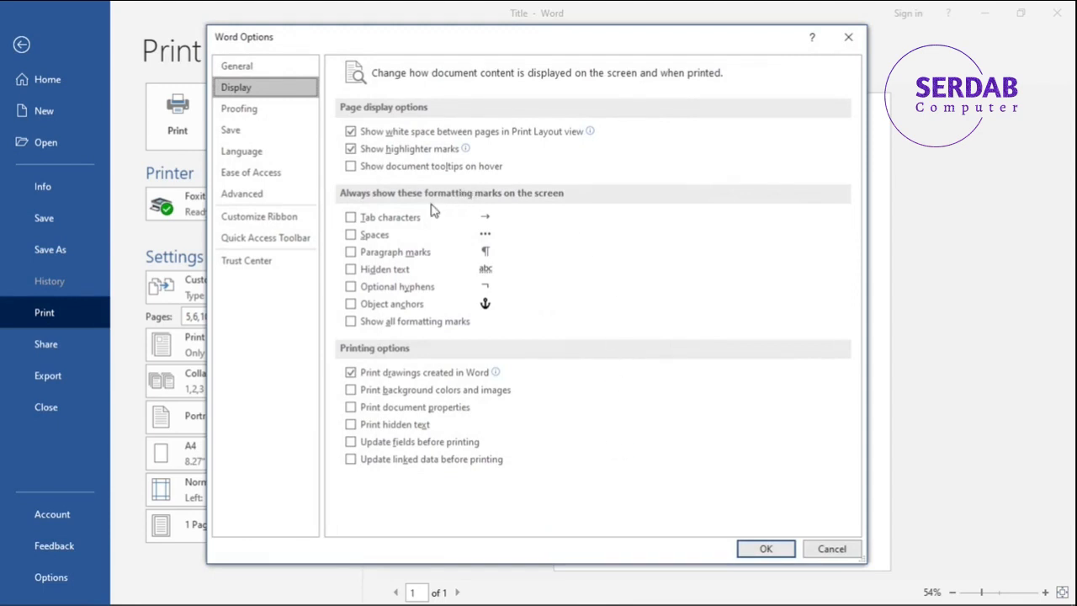
left_click(833, 548)
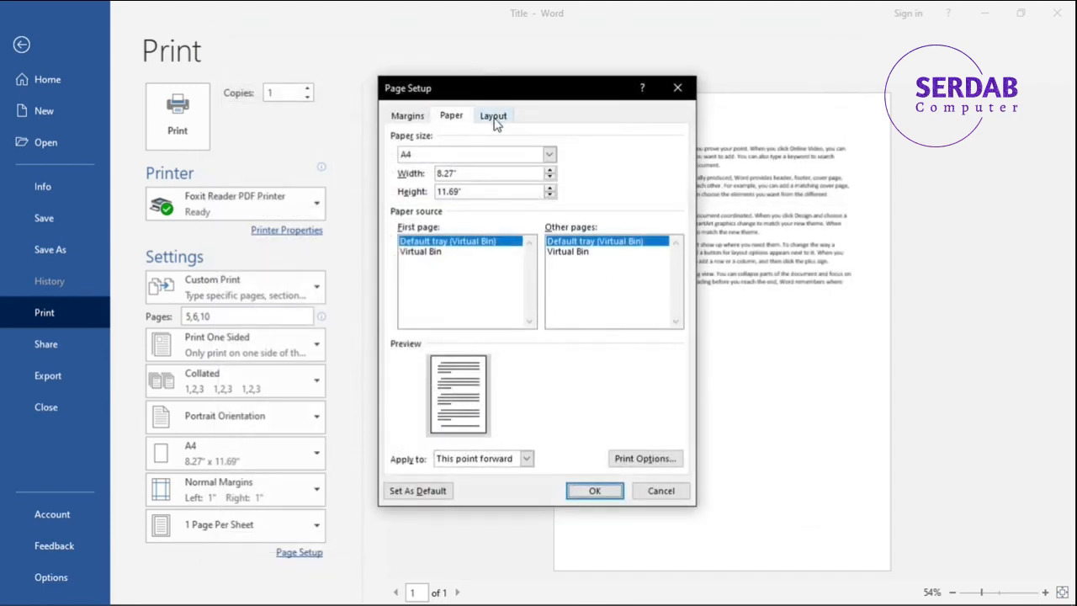
Examine the layout settings for section start, vertical alignment and line numbers, keeping the vertical alignment at Top.
left_click(495, 117)
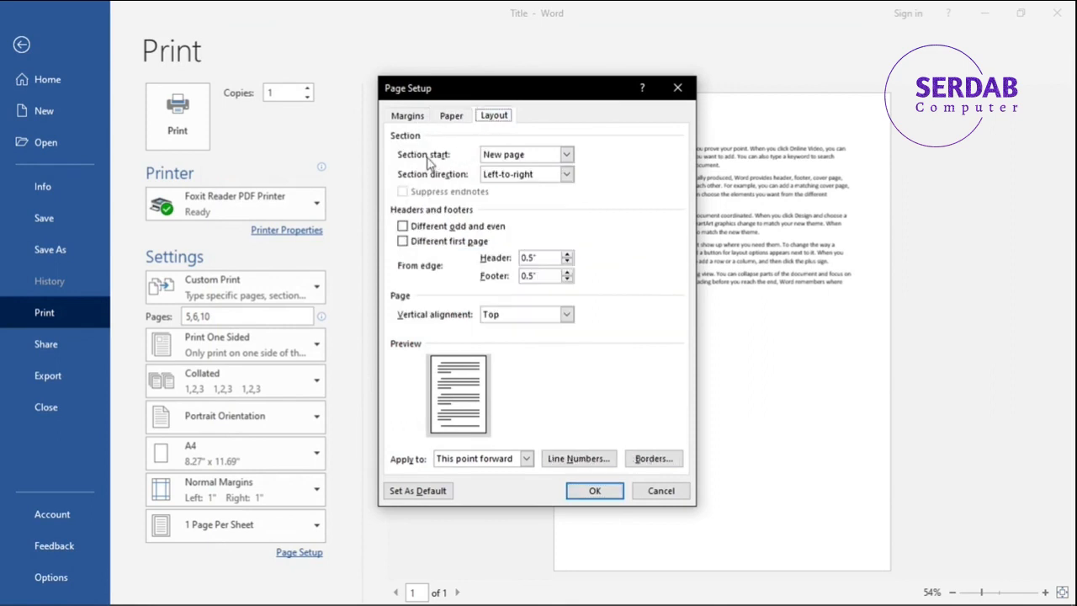
left_click(505, 156)
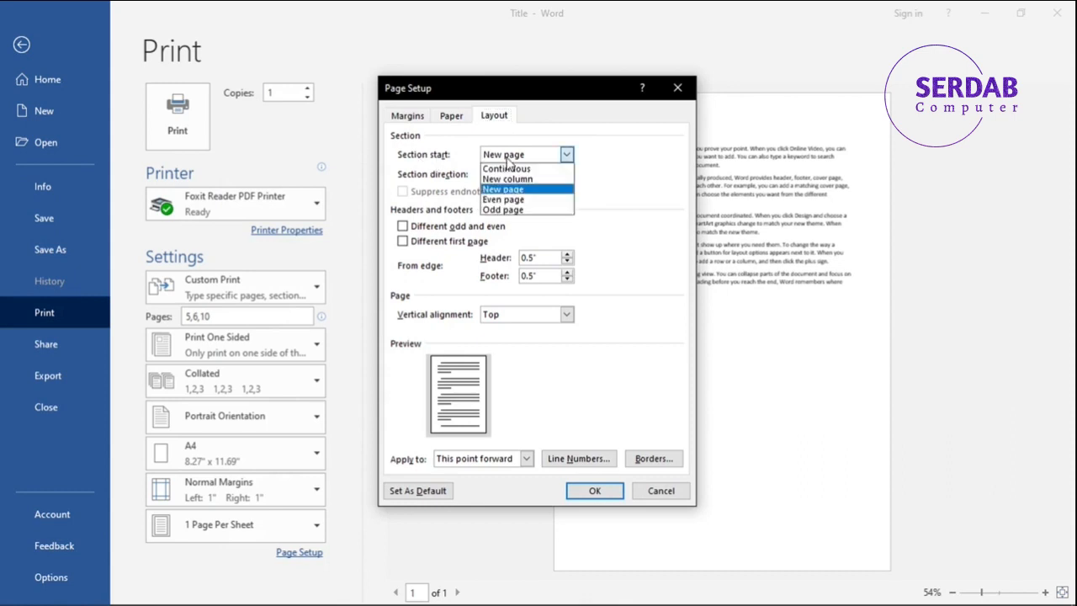
left_click(506, 158)
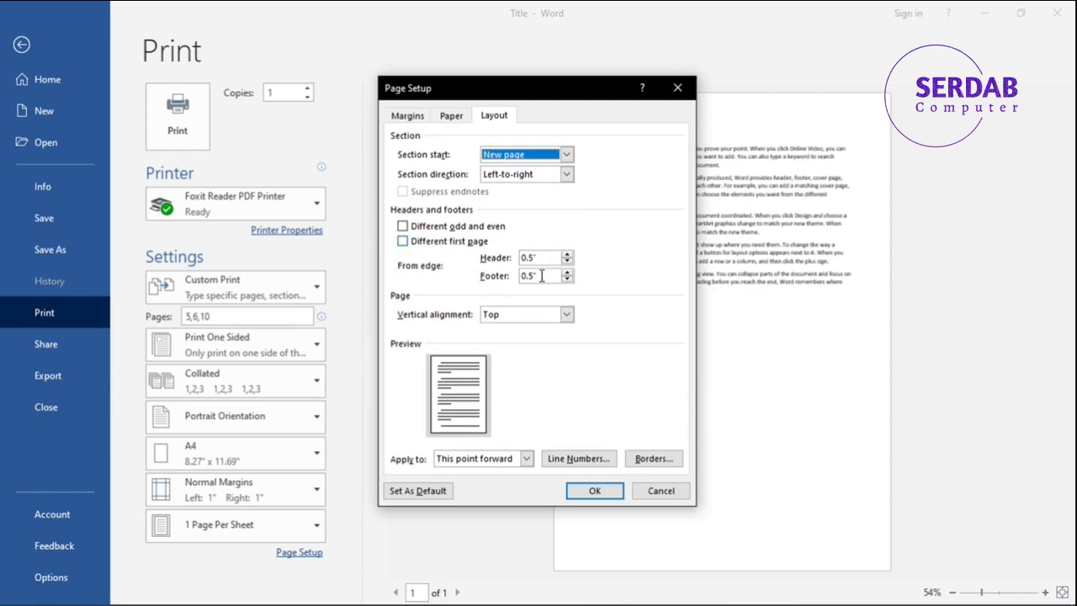
left_click(499, 316)
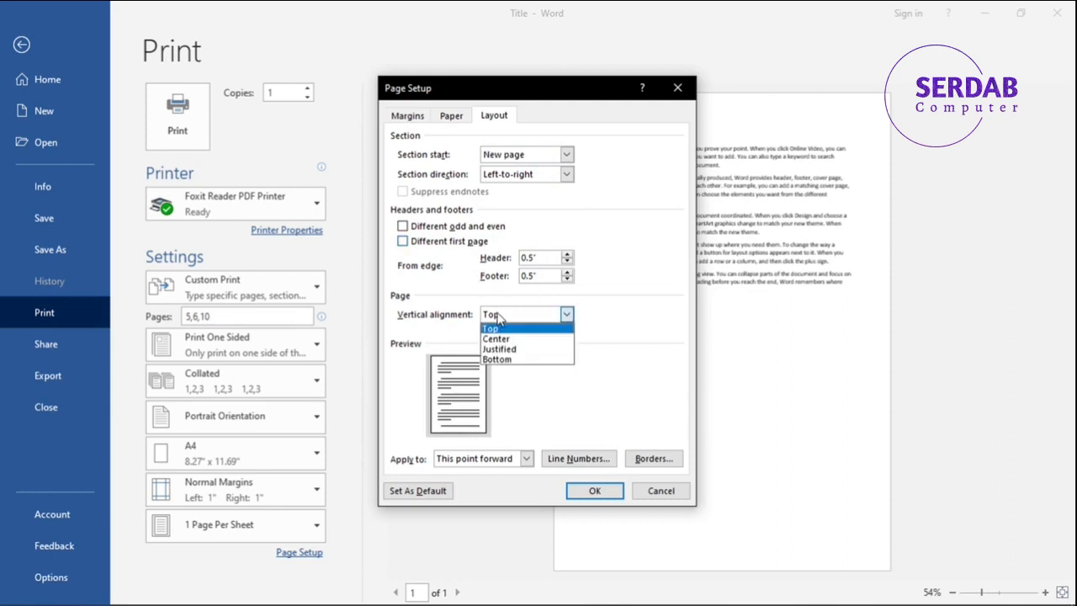
left_click(495, 328)
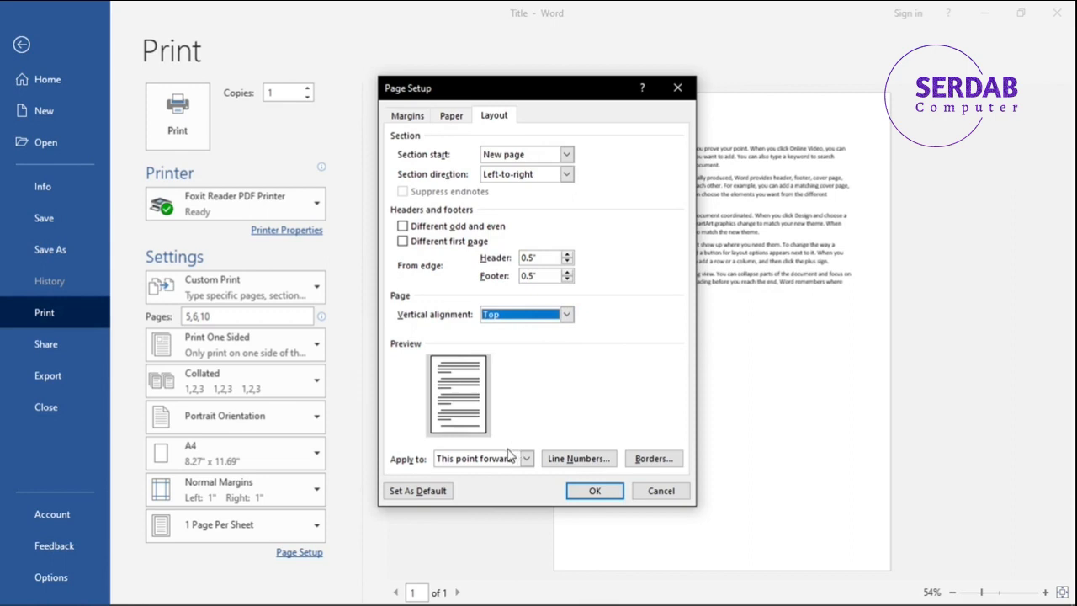
left_click(555, 462)
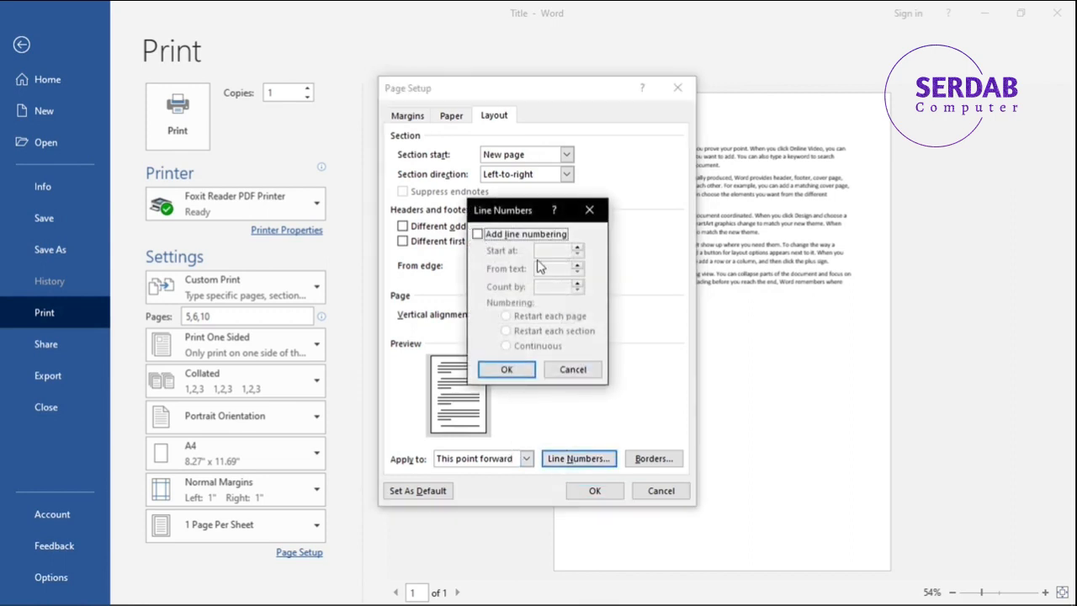
left_click(562, 371)
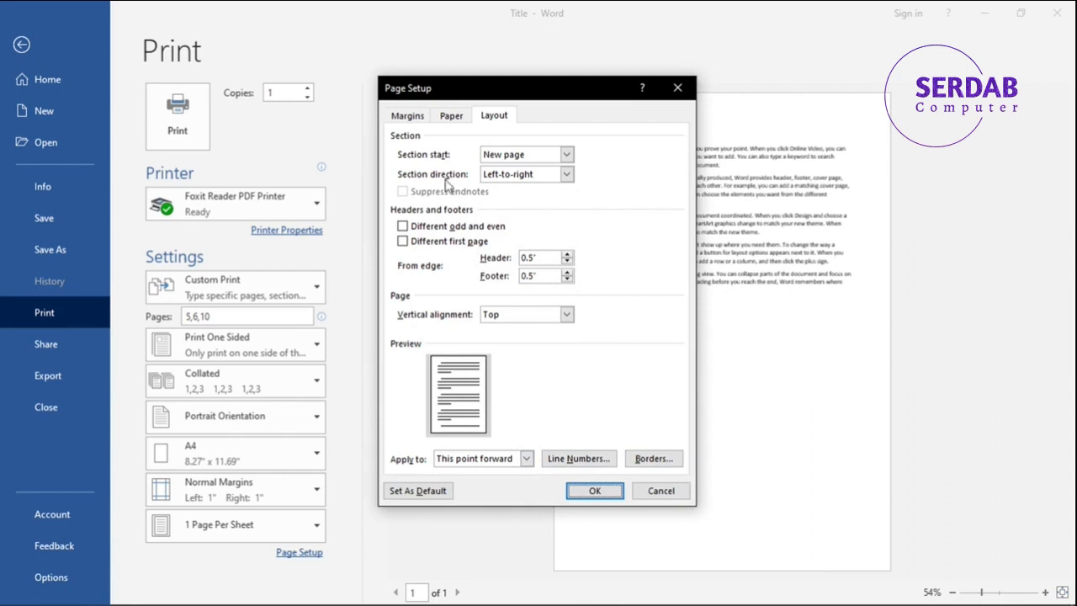
Review the paper settings and the margin fields in Page Setup.
left_click(451, 118)
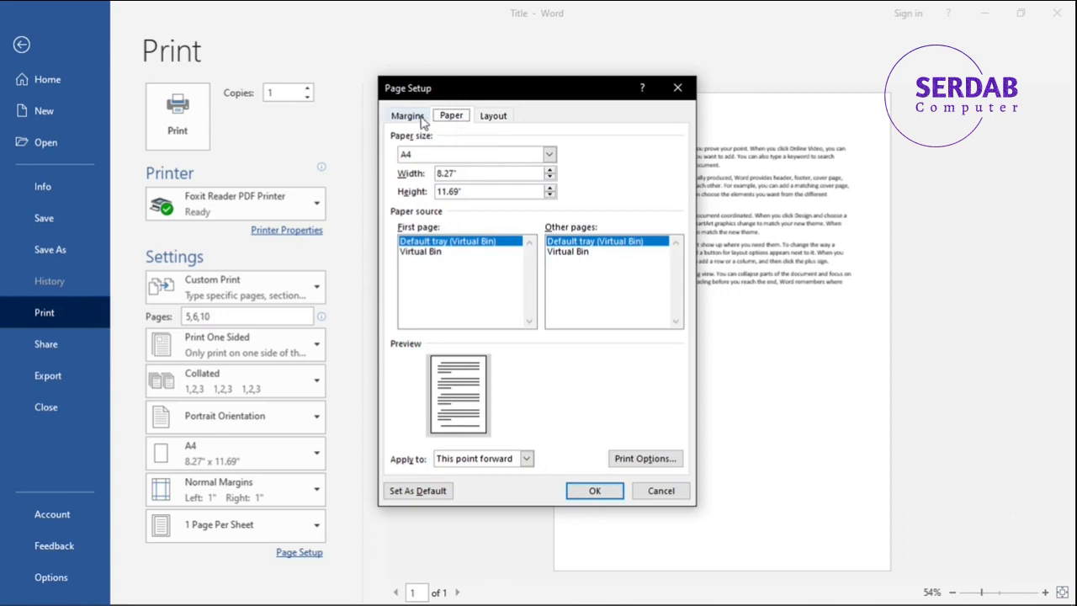
left_click(421, 115)
key("Tab")
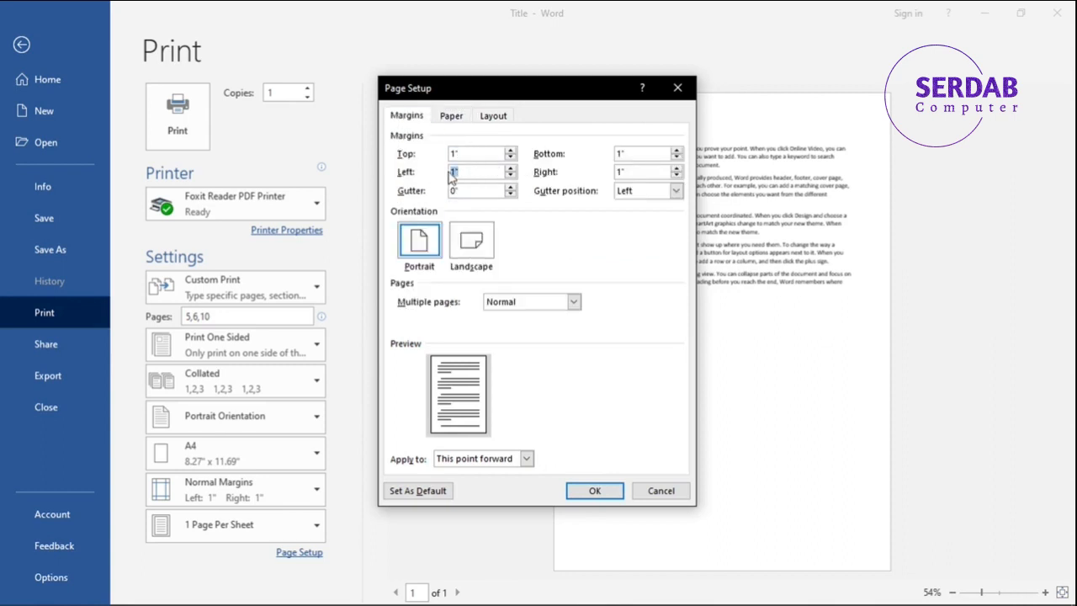
key("Tab")
key("Tab")
key("Tab")
Request these page settings as the default, decline the template change and close Page Setup without applying anything.
left_click(419, 490)
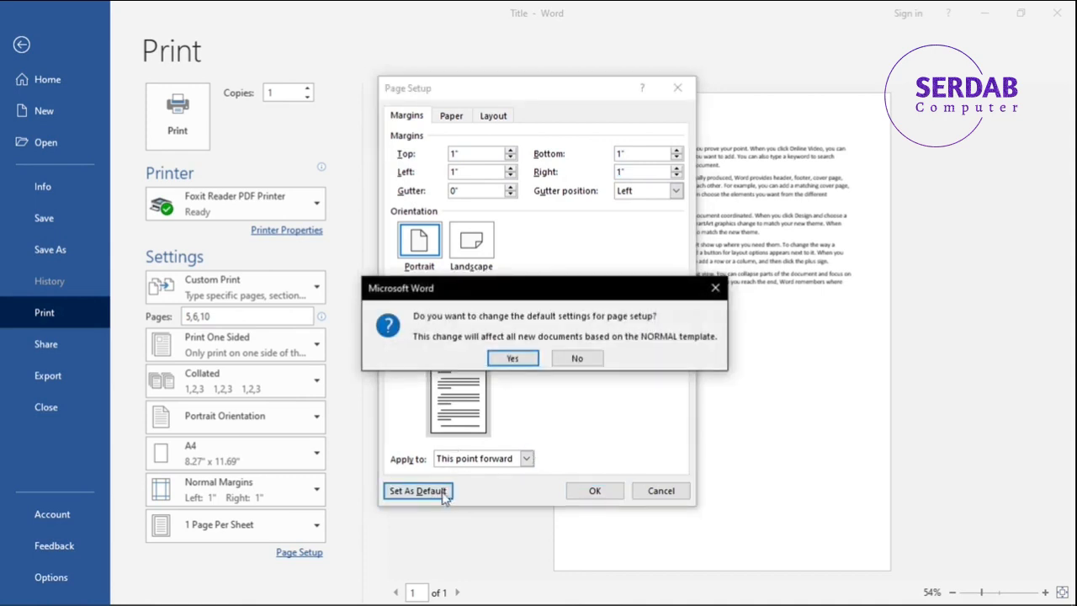
left_click(567, 364)
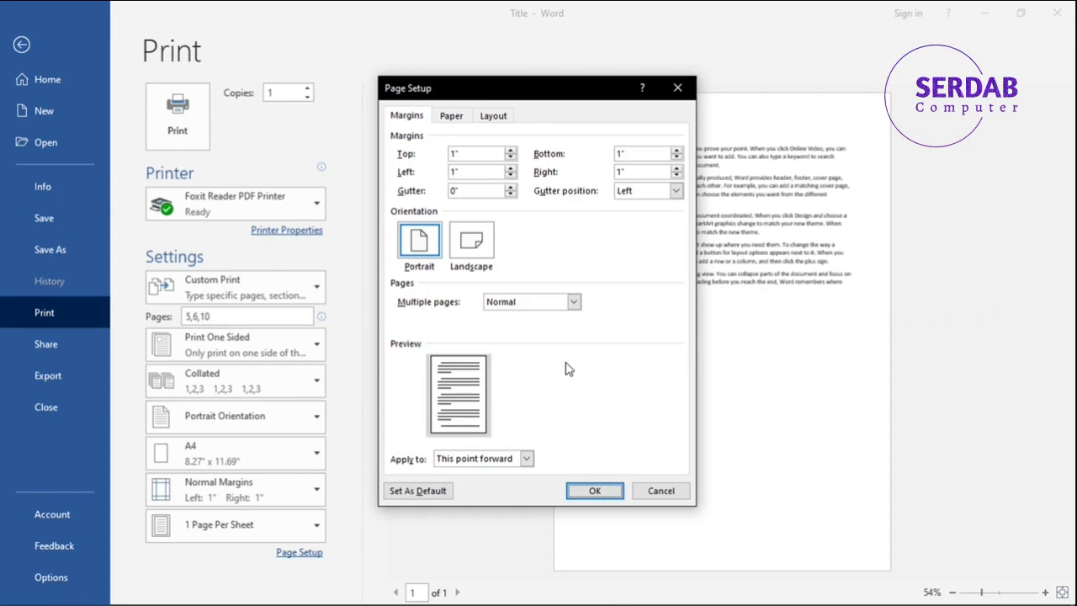
left_click(655, 492)
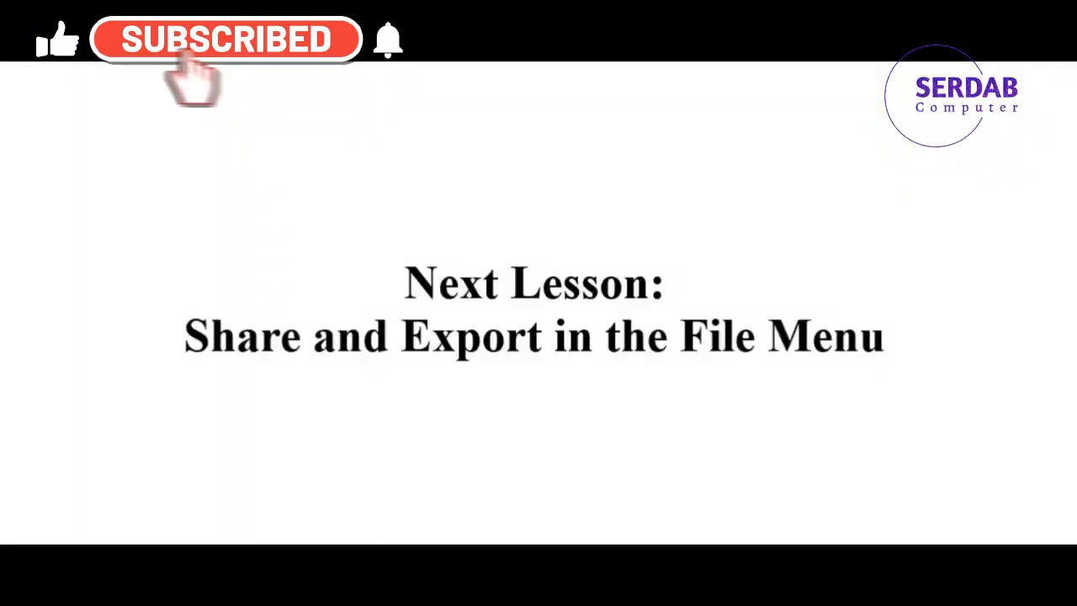